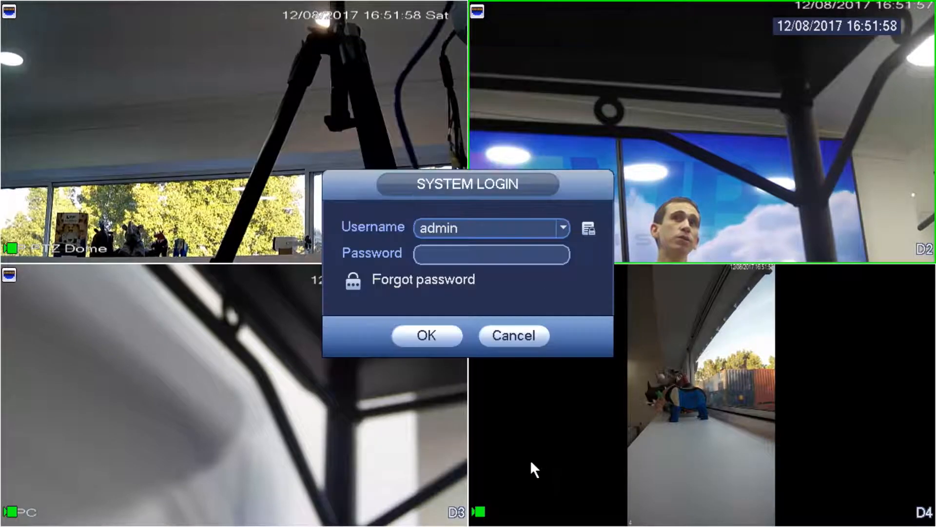
- Log in to the system as admin by entering the account password
click(507, 257)
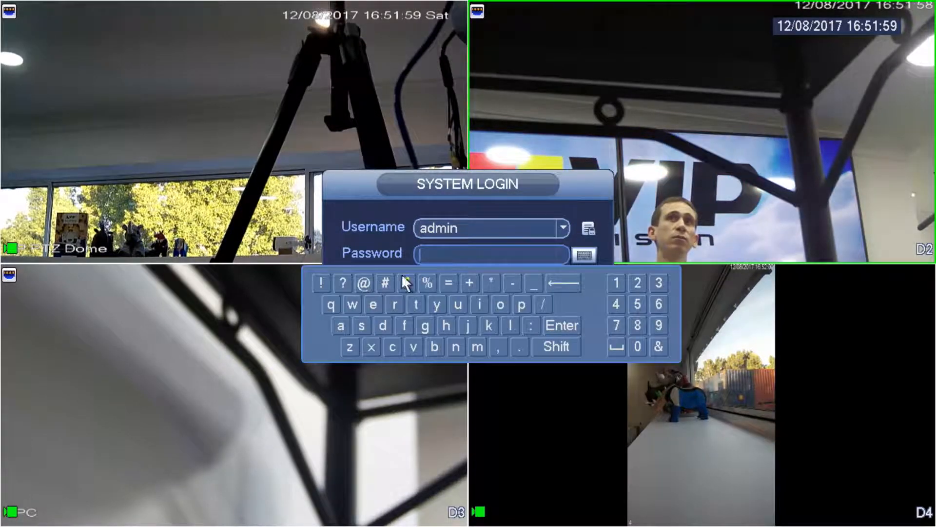
click(338, 328)
click(385, 325)
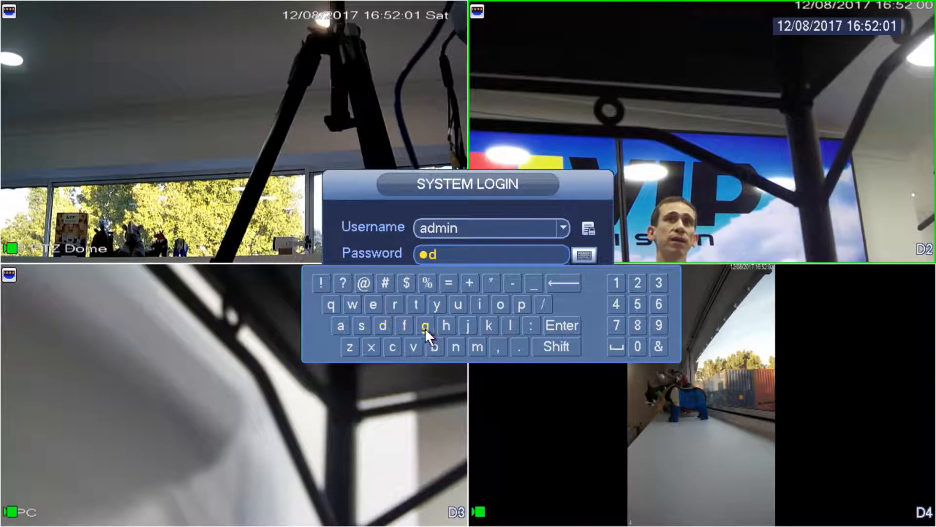
click(477, 345)
click(477, 306)
click(459, 345)
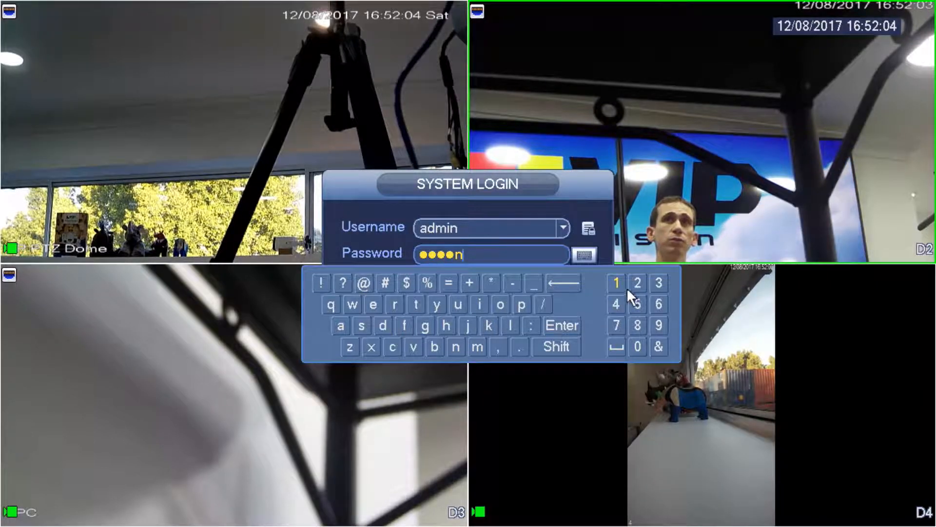
click(617, 283)
click(636, 283)
click(659, 282)
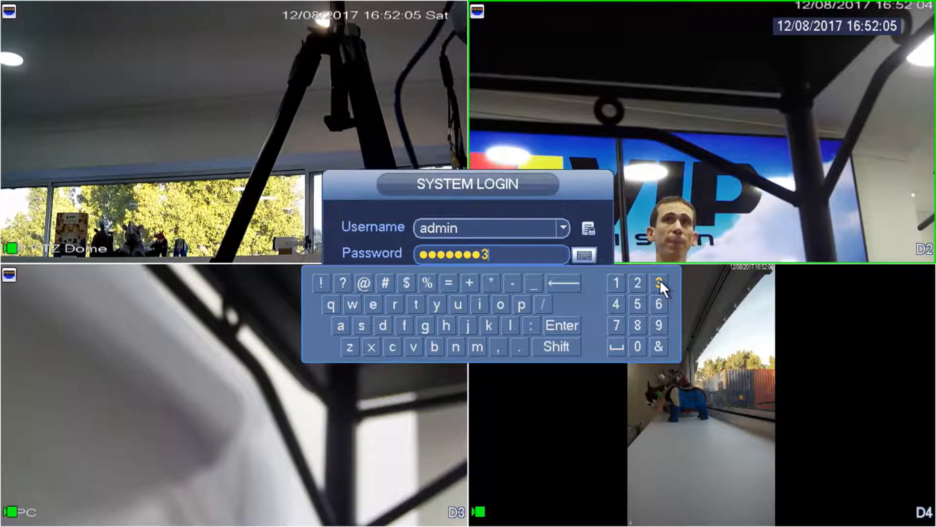
click(545, 186)
click(418, 328)
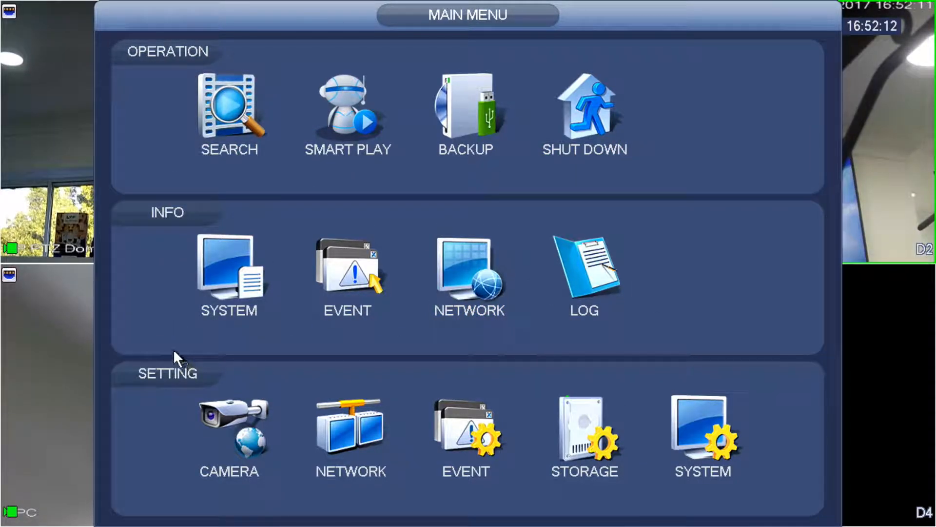
- Open the form for adding a new user in the system's account settings
click(720, 450)
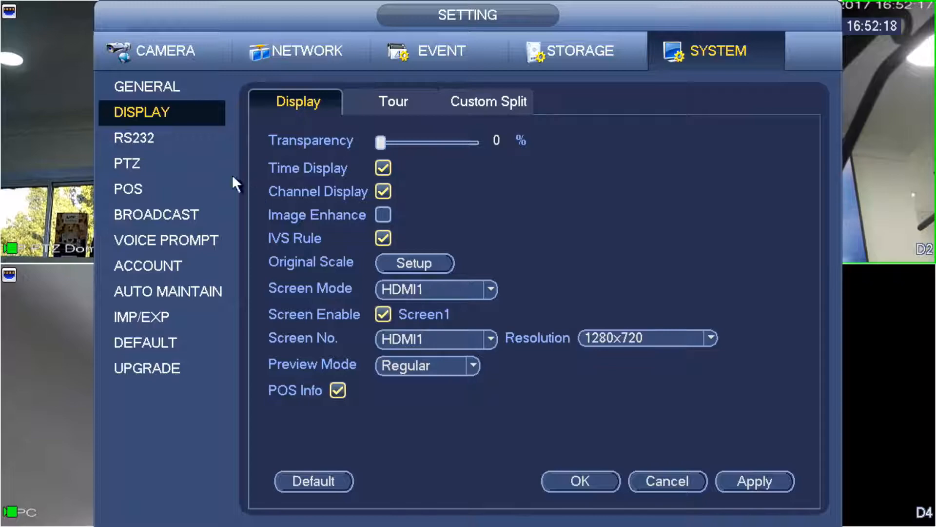
click(169, 268)
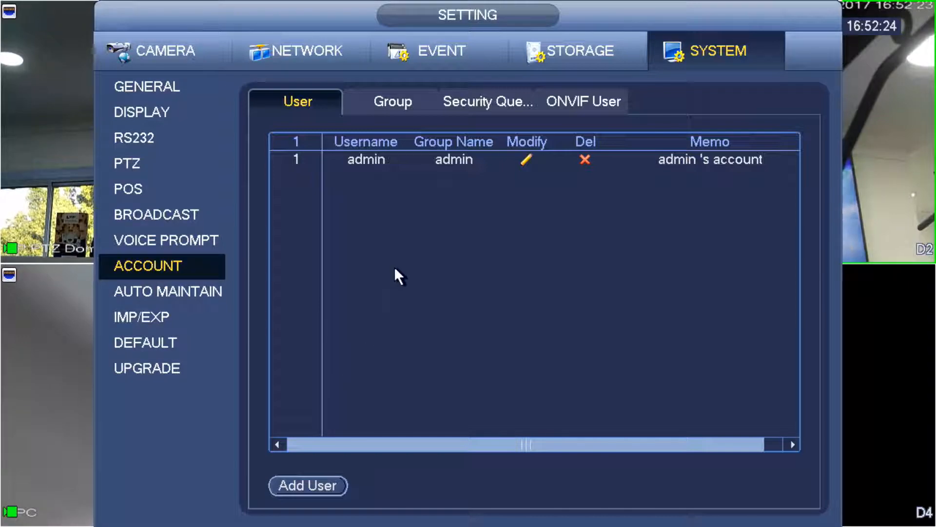
click(303, 480)
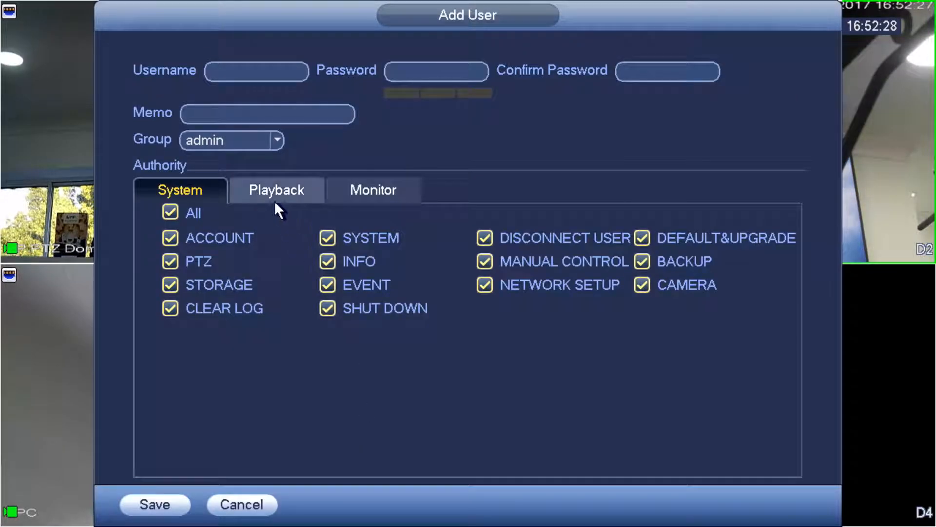
- Enter the new user's first name in lowercase as the username
click(270, 67)
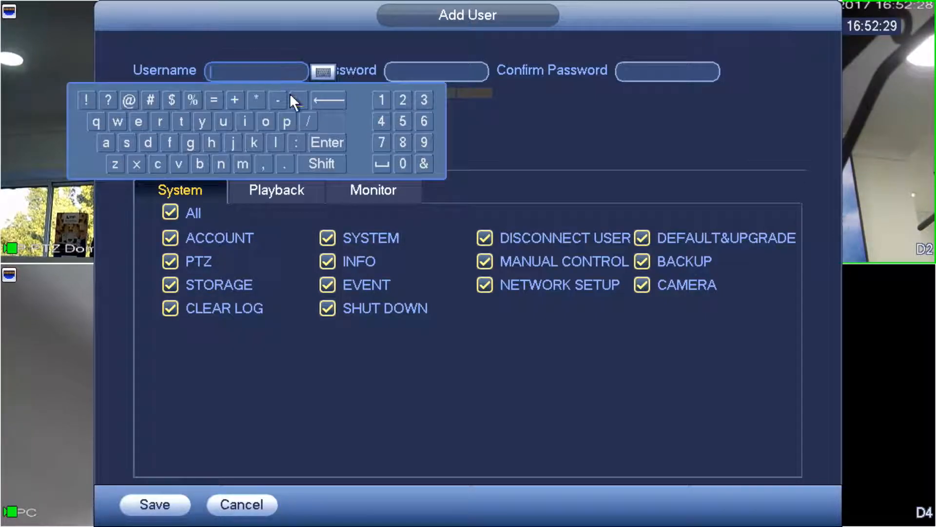
click(232, 144)
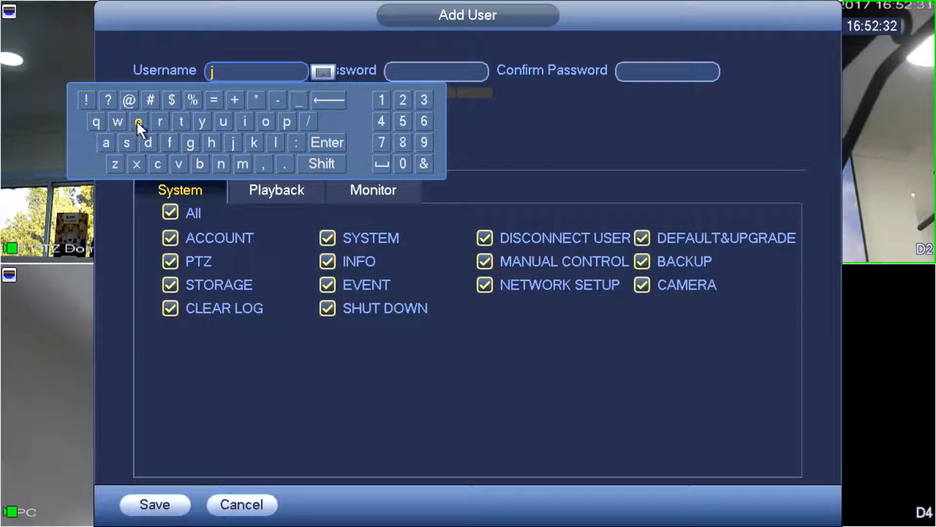
click(138, 122)
click(168, 139)
click(168, 140)
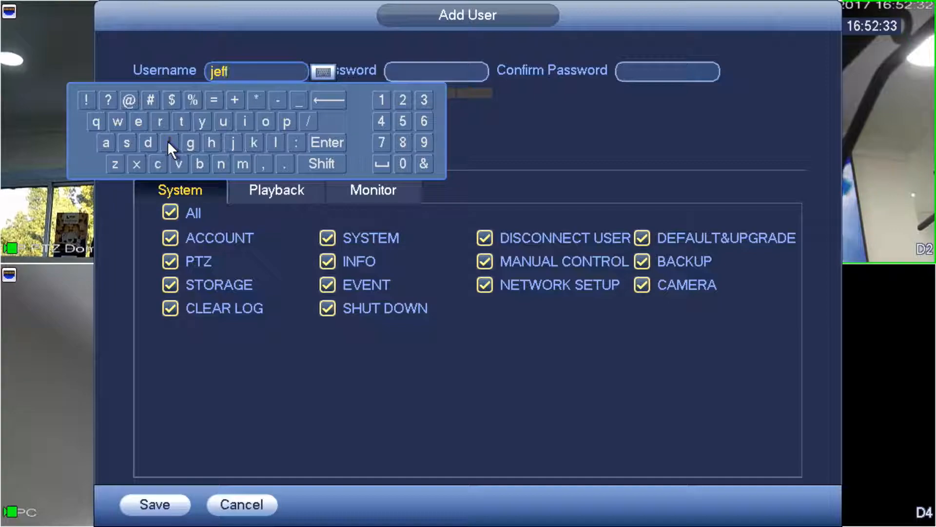
click(201, 34)
- Enter a simple password for the new user in the Password field
click(404, 65)
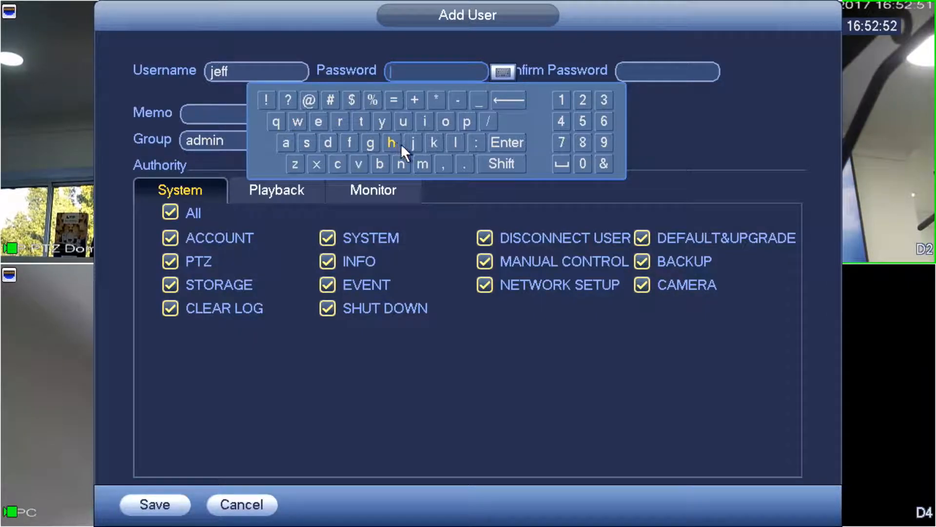
click(286, 142)
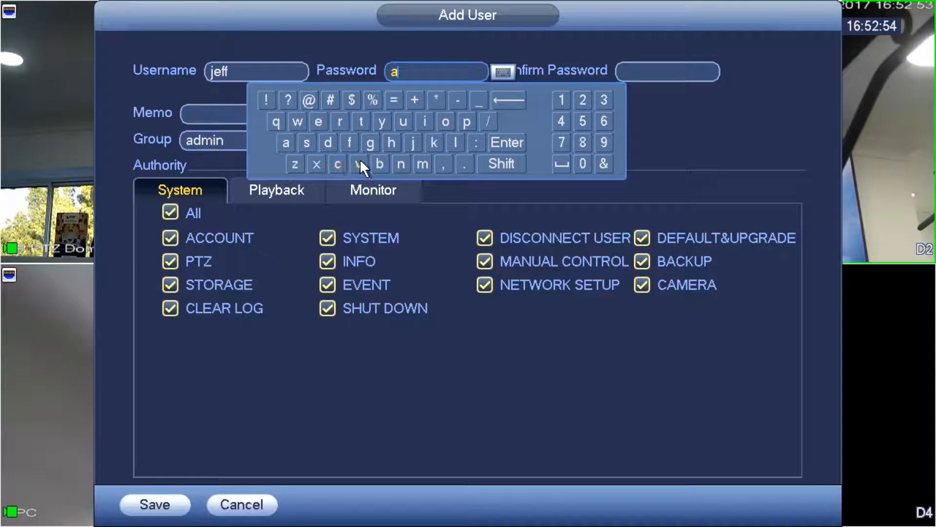
click(379, 164)
click(338, 165)
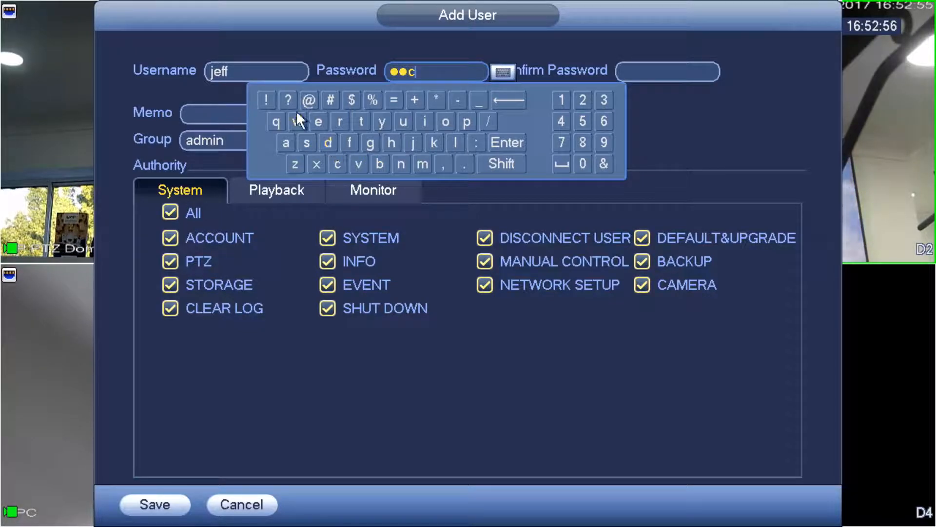
click(452, 121)
click(464, 123)
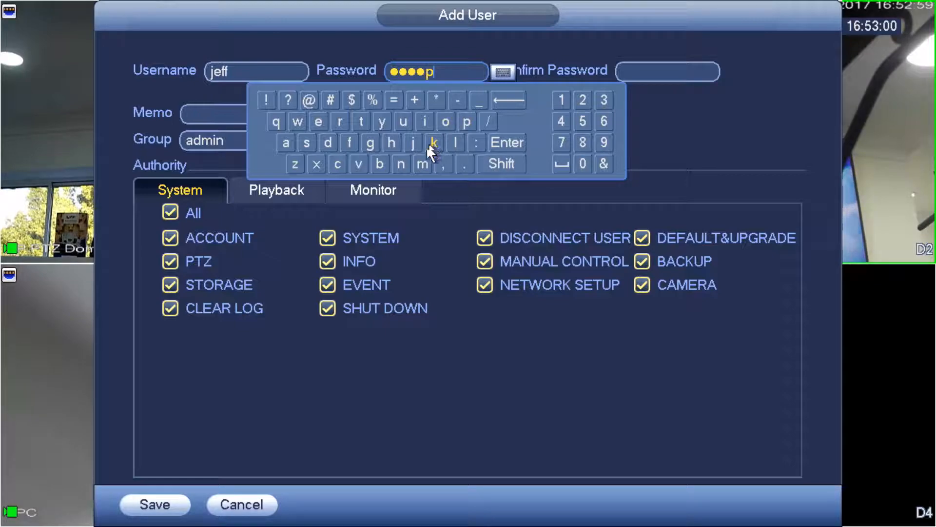
click(422, 164)
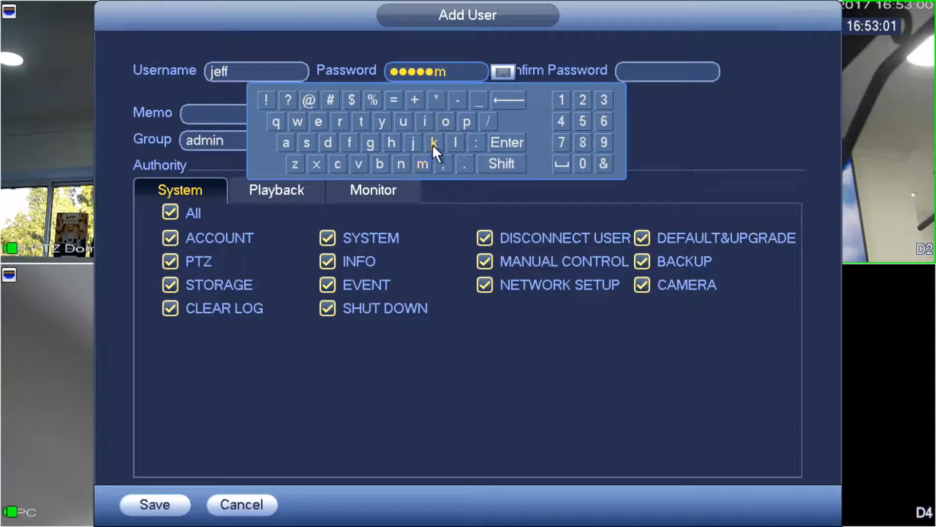
click(561, 99)
click(500, 142)
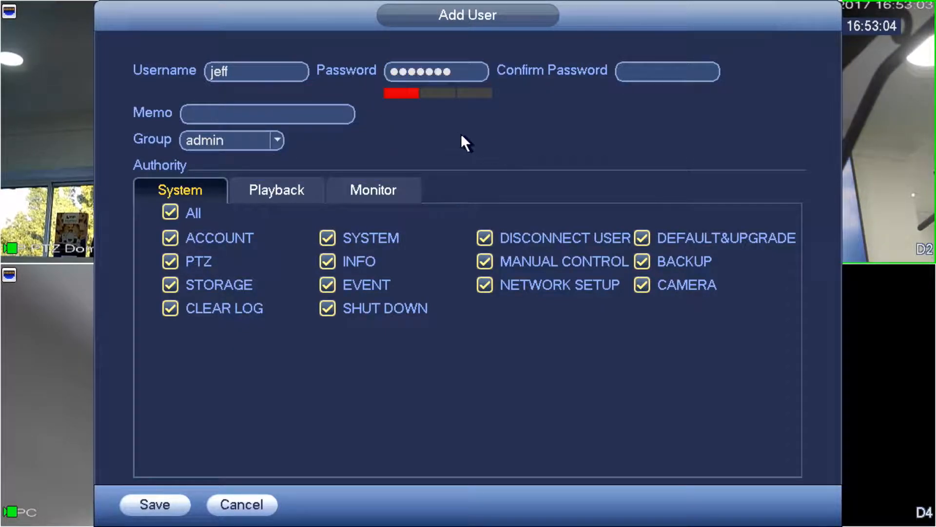
- Repeat the new user's simple password in the Confirm Password field
click(634, 68)
click(521, 141)
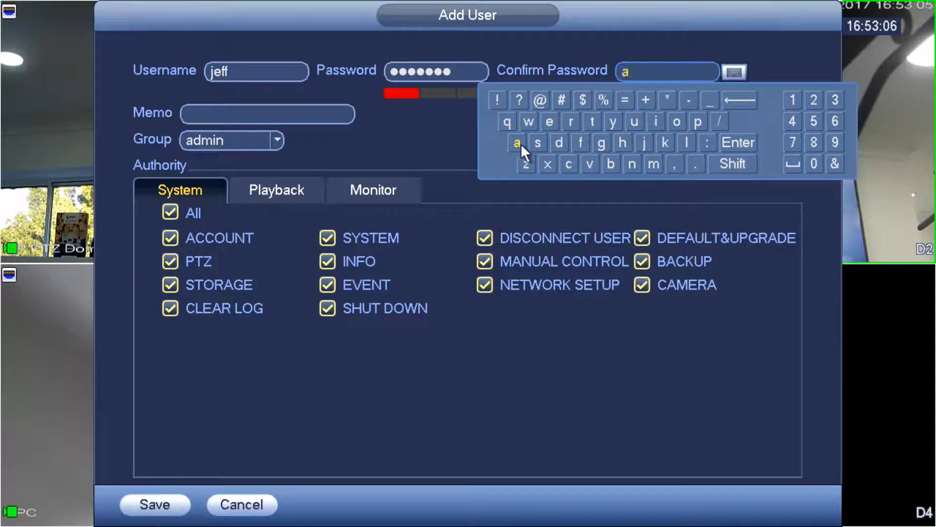
click(612, 161)
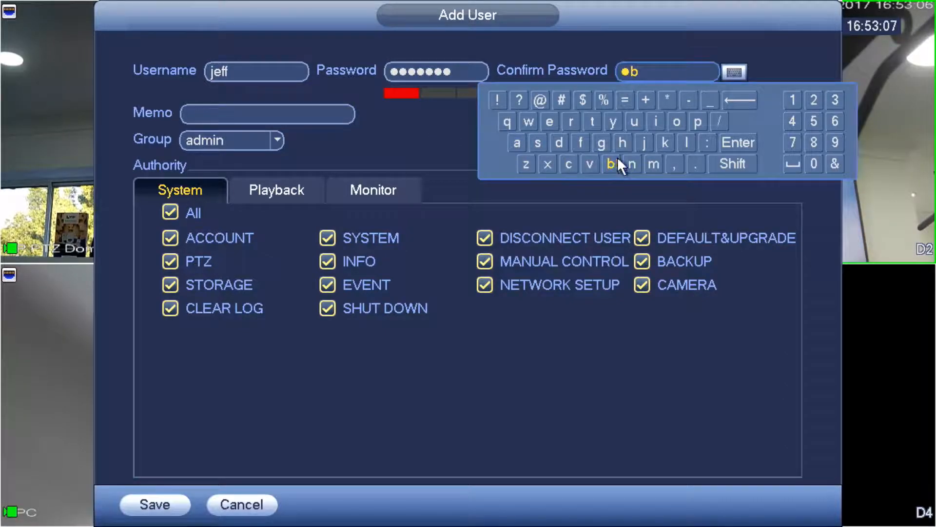
click(567, 165)
click(677, 122)
click(698, 122)
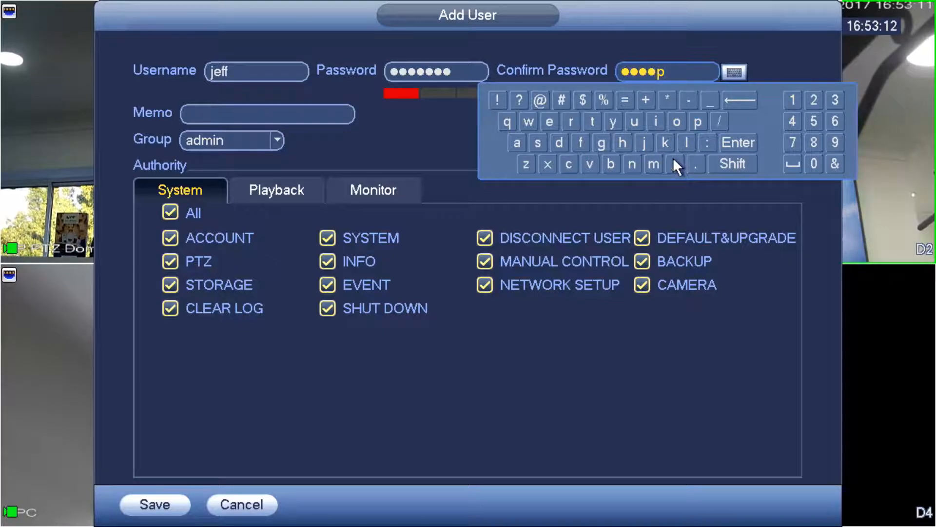
click(653, 164)
click(791, 100)
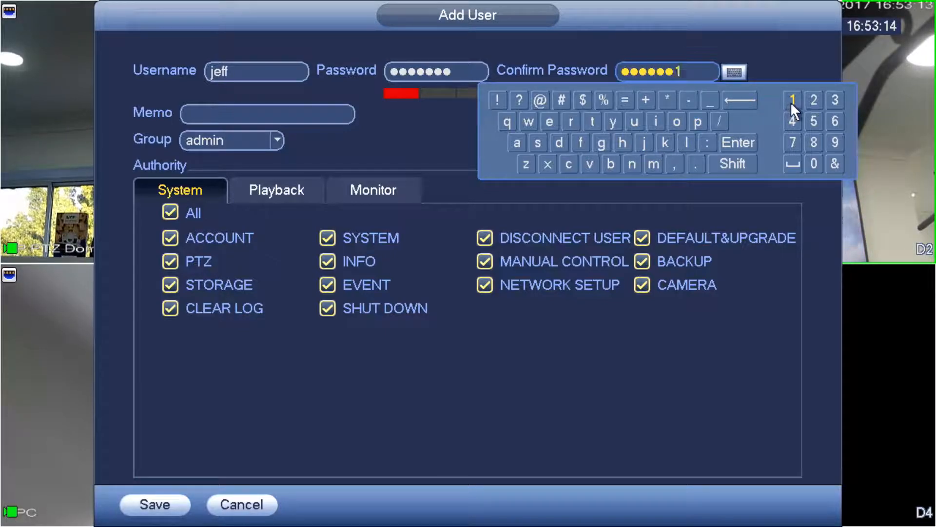
click(738, 32)
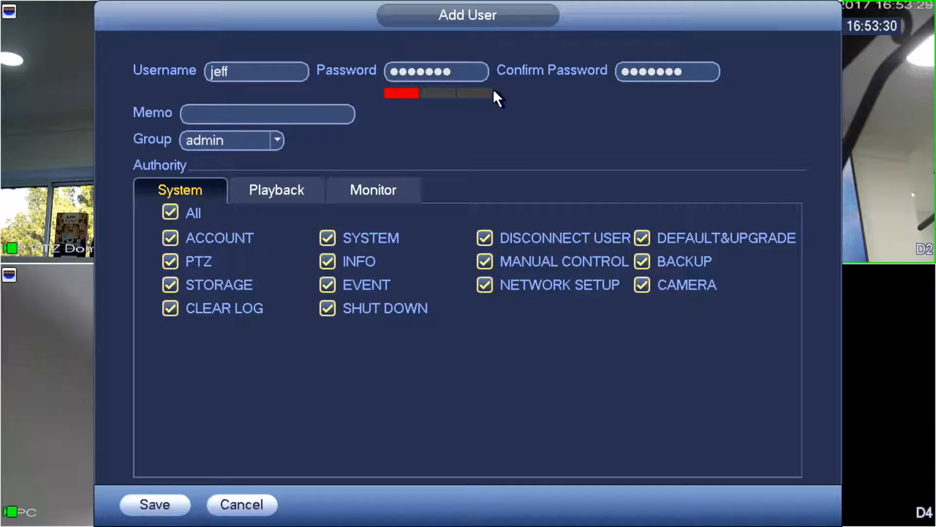
- Replace the new user's password with a stronger one in the Password field
click(461, 80)
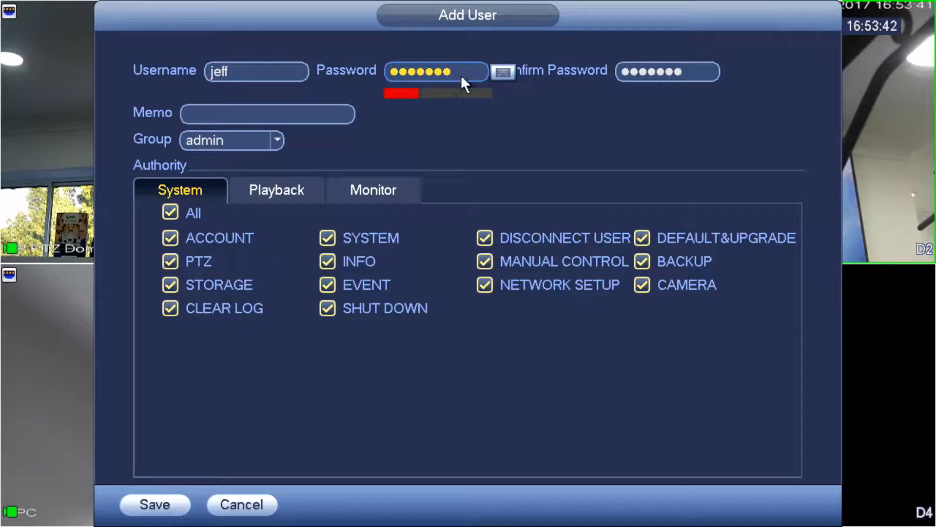
click(461, 73)
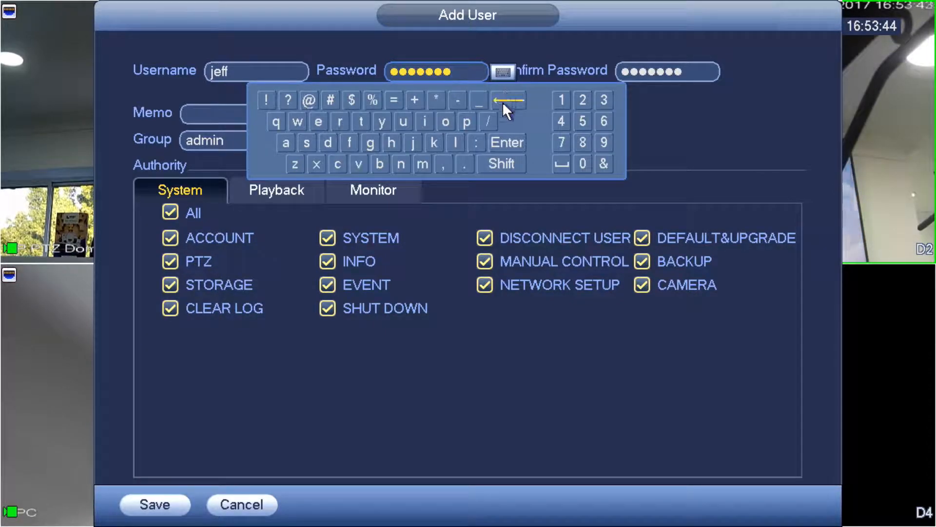
click(504, 101)
click(504, 101)
click(505, 101)
click(506, 100)
click(507, 99)
click(506, 99)
click(507, 98)
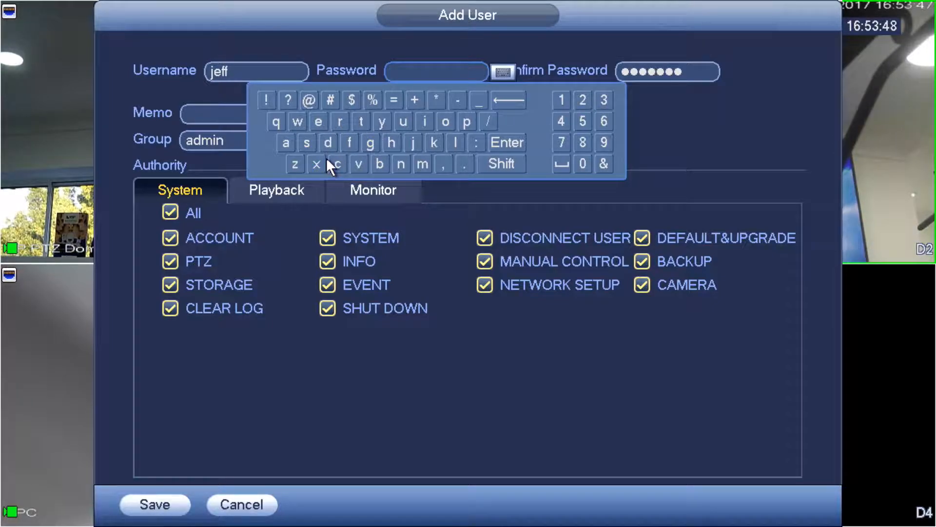
click(369, 144)
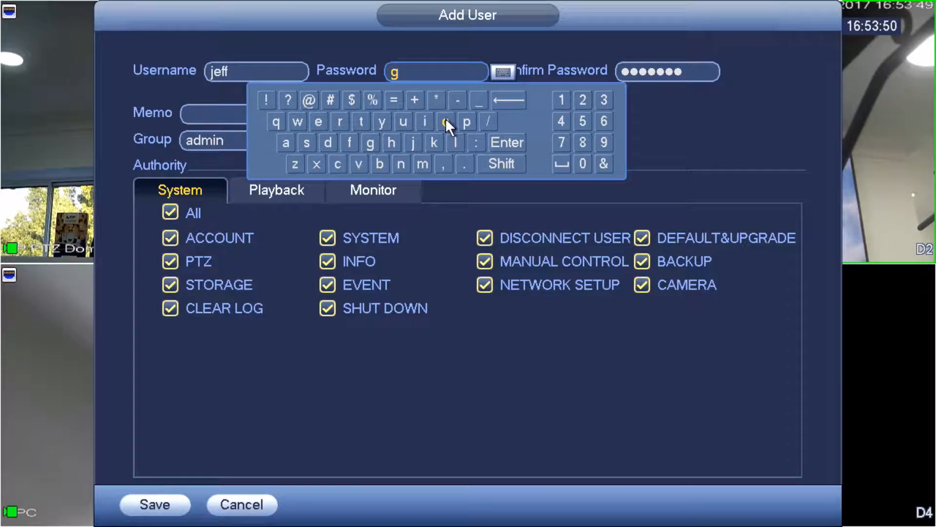
click(446, 120)
click(347, 145)
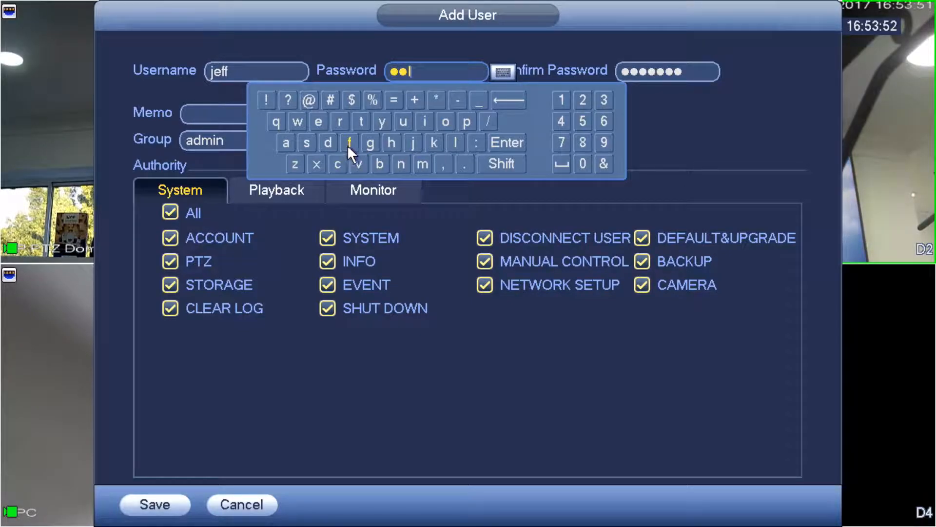
click(347, 144)
click(355, 97)
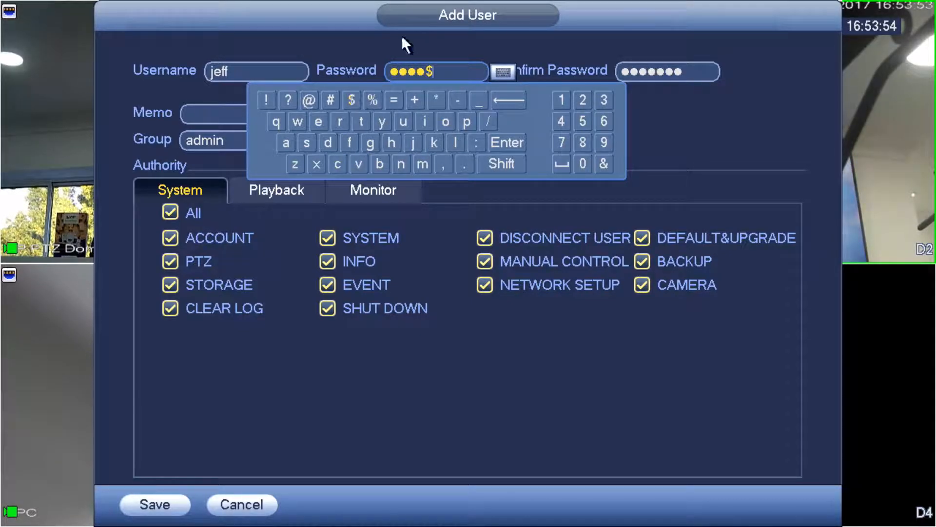
click(414, 99)
click(543, 50)
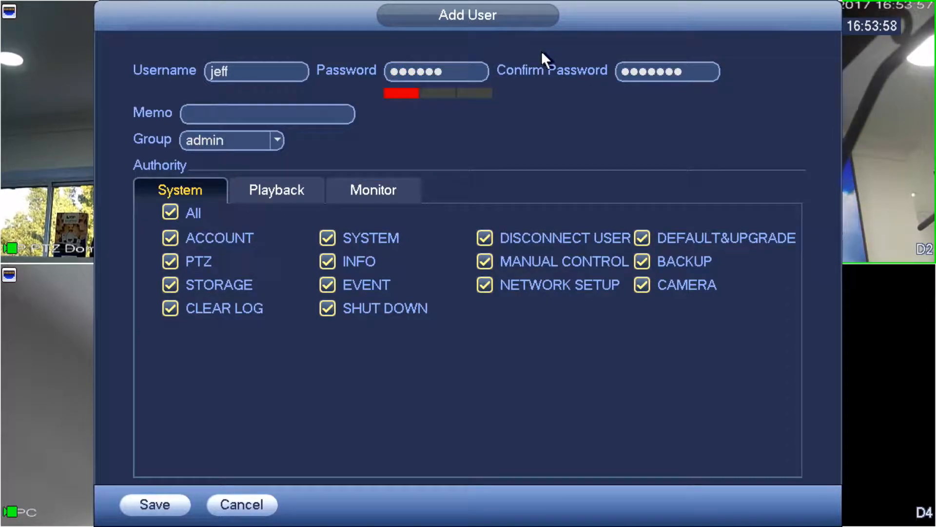
click(472, 71)
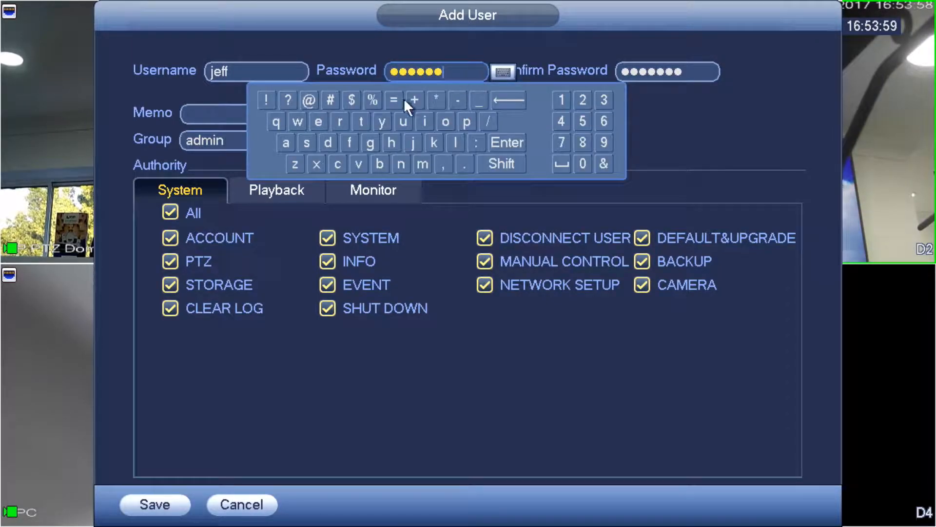
click(565, 98)
click(579, 99)
click(604, 100)
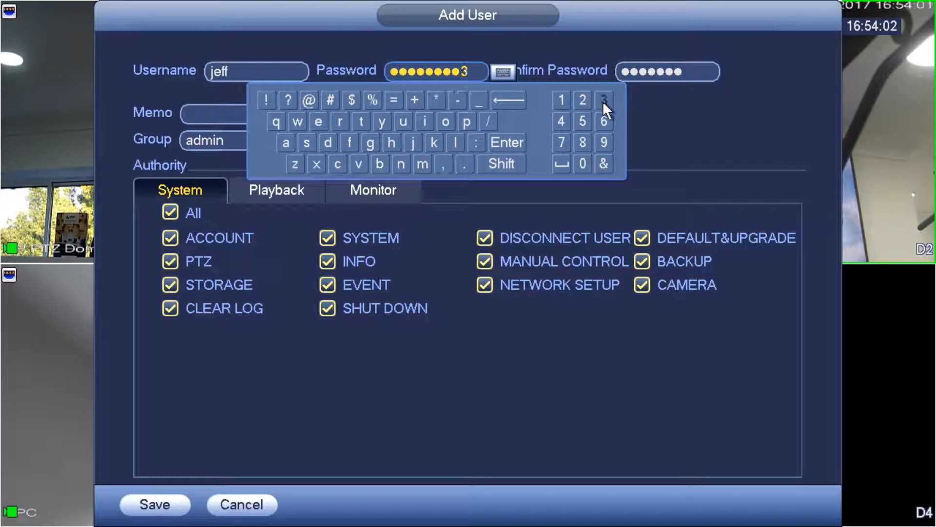
click(607, 34)
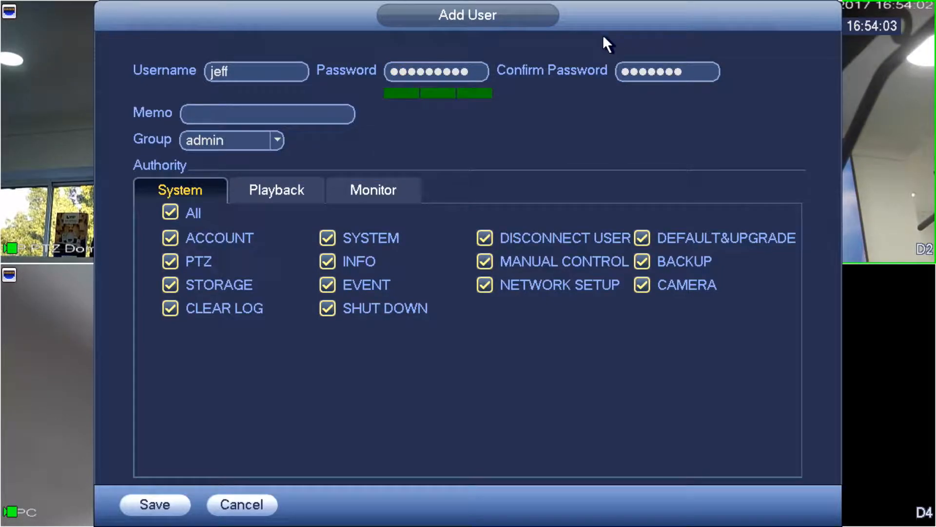
- Replace the entry in the Confirm Password field with the new user's stronger password
click(671, 74)
click(746, 97)
click(746, 98)
click(746, 98)
click(746, 98)
click(746, 98)
click(746, 98)
click(743, 98)
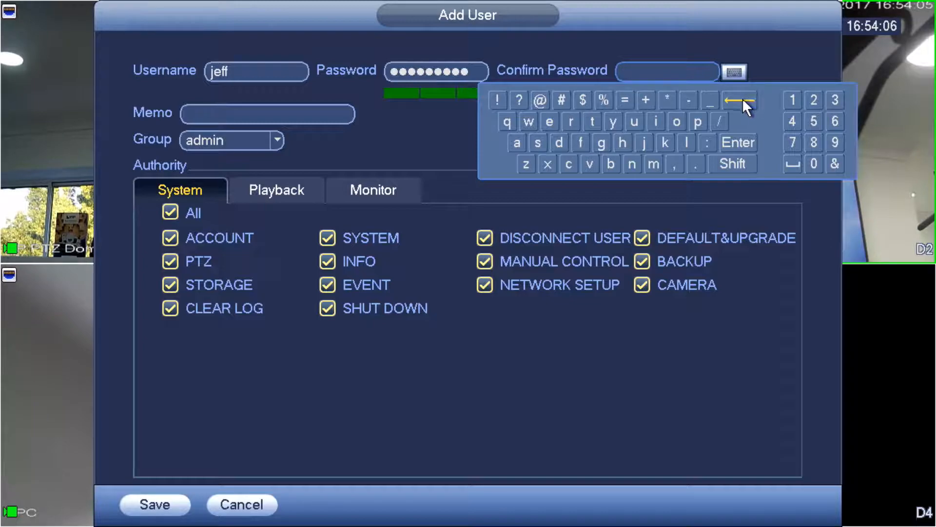
click(601, 142)
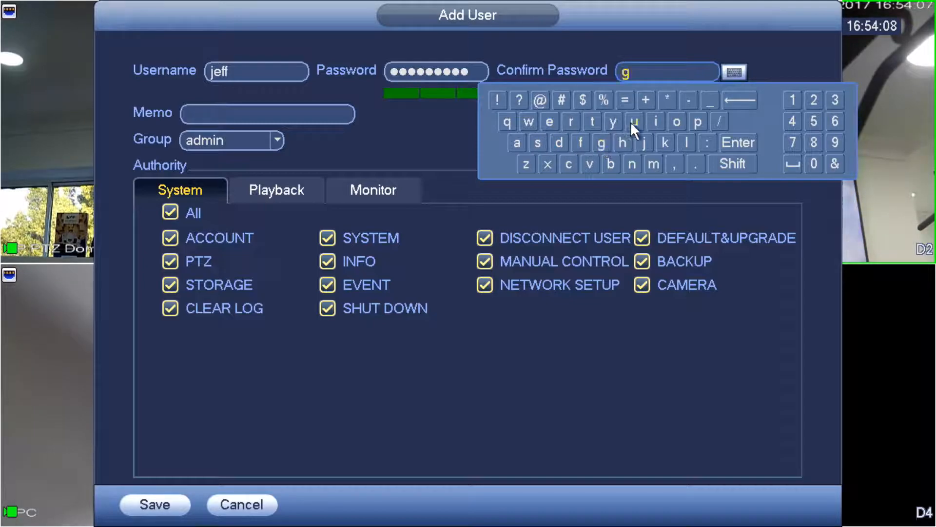
click(677, 121)
click(686, 143)
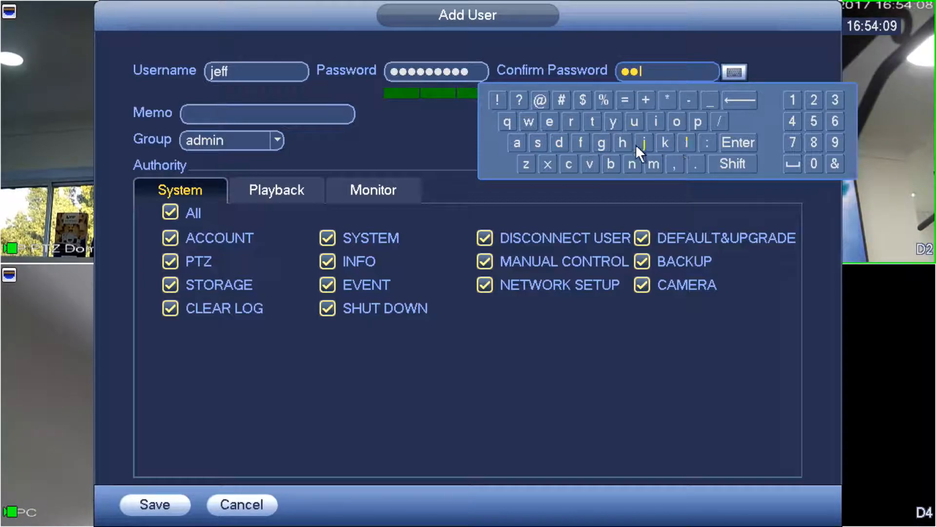
click(580, 142)
click(583, 100)
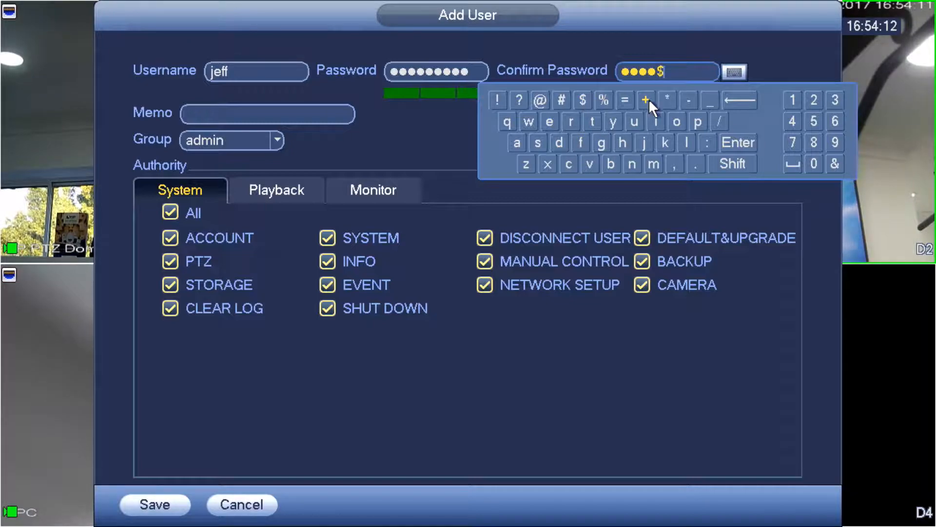
click(646, 100)
click(794, 98)
click(813, 100)
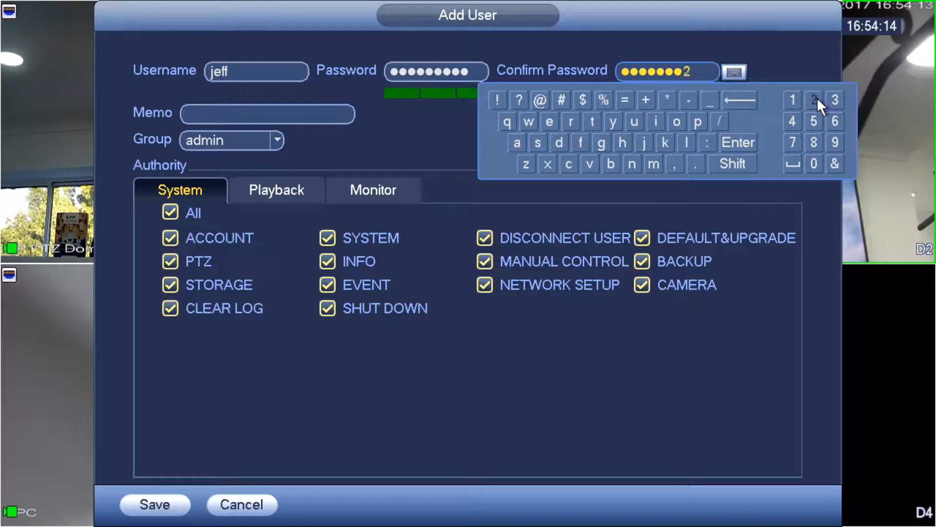
click(835, 100)
click(650, 69)
- Enter the new user's first name in lowercase as the account memo
click(348, 115)
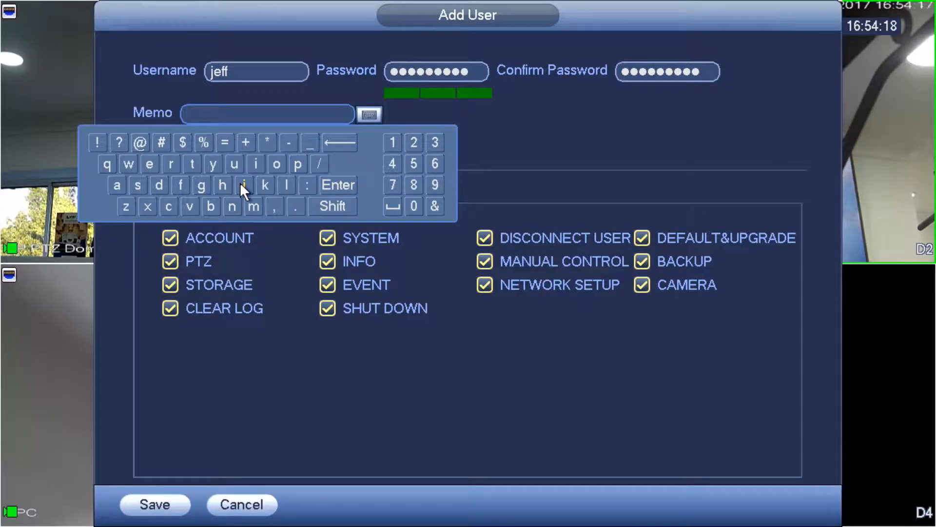
click(241, 183)
click(150, 165)
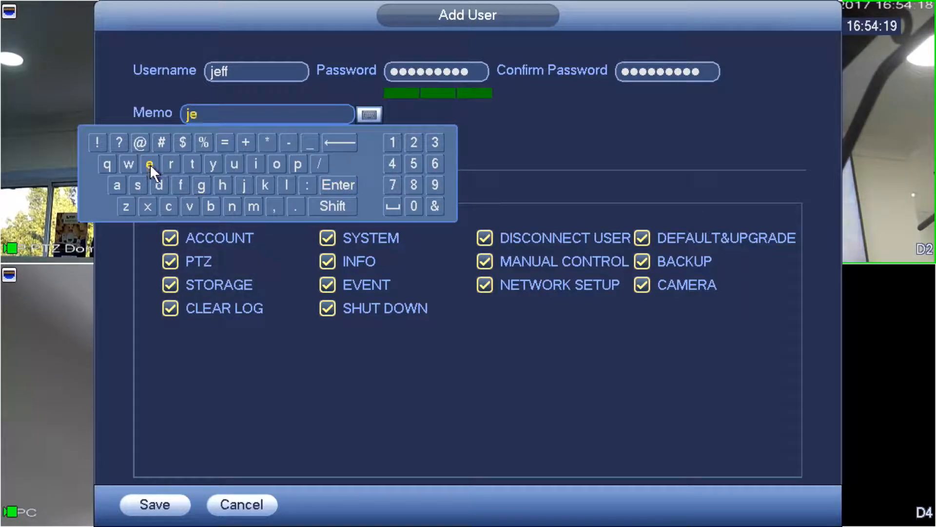
click(180, 185)
click(181, 185)
click(154, 74)
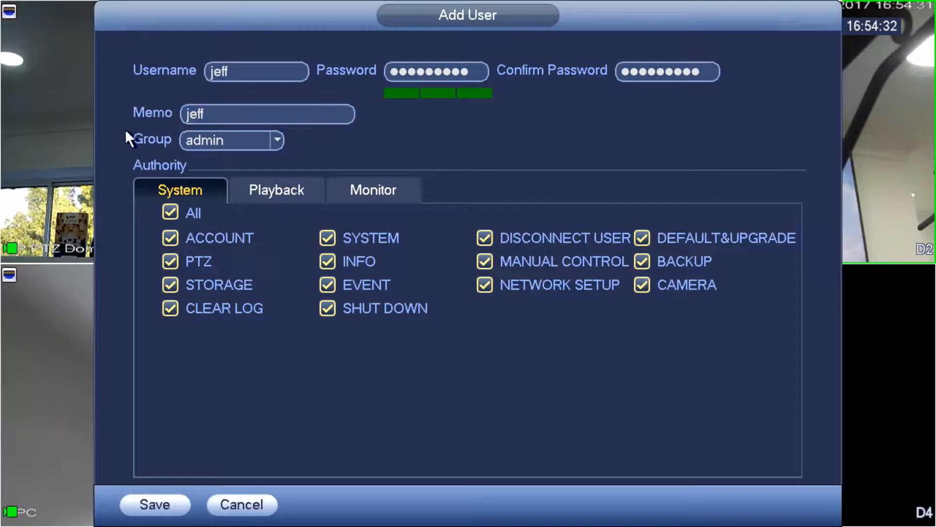
- Try the user group for the new account and switch the group back to admin
click(223, 139)
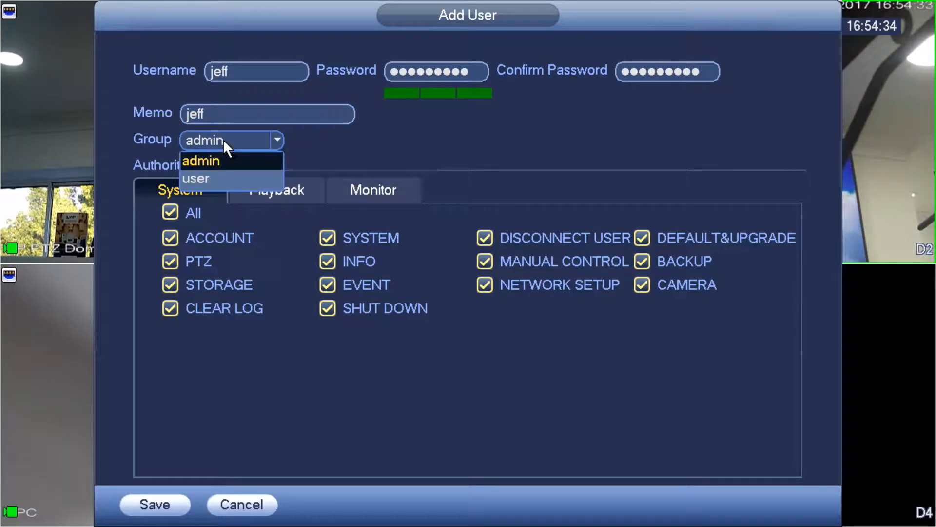
click(225, 139)
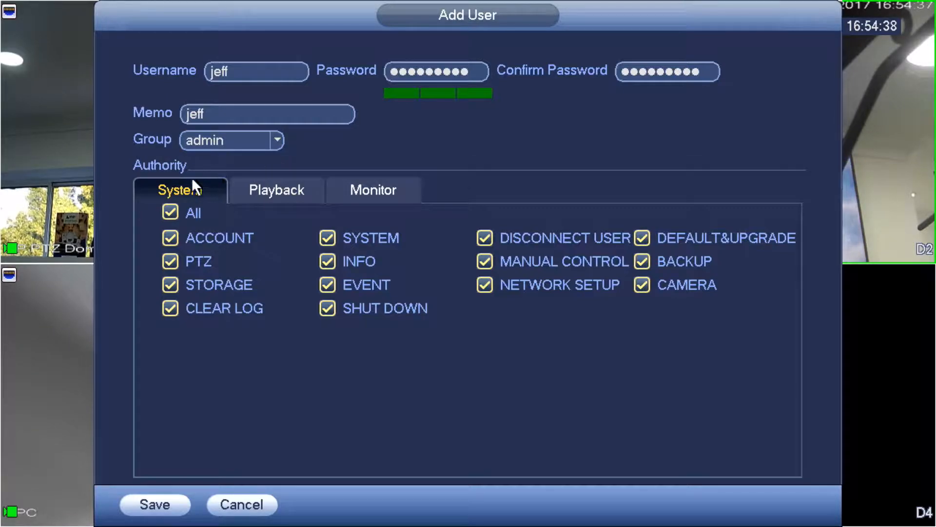
click(226, 147)
click(224, 178)
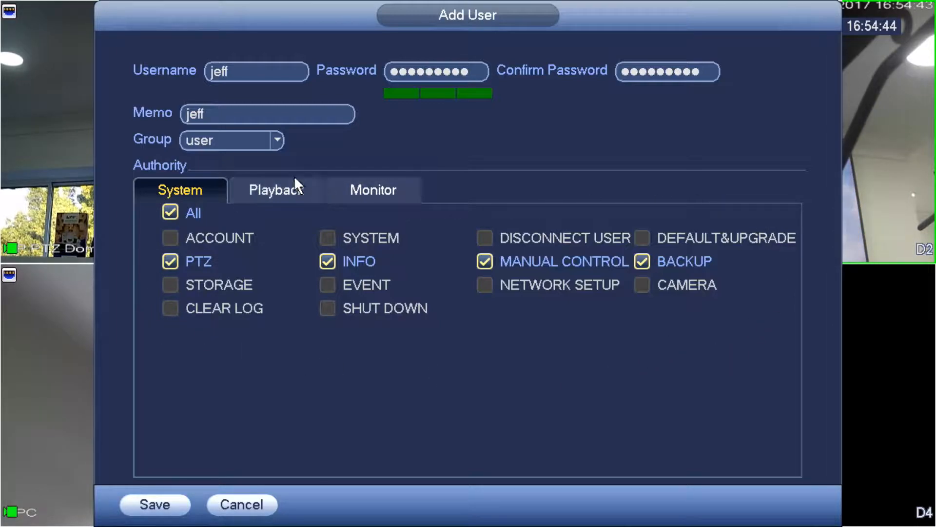
click(254, 143)
click(233, 161)
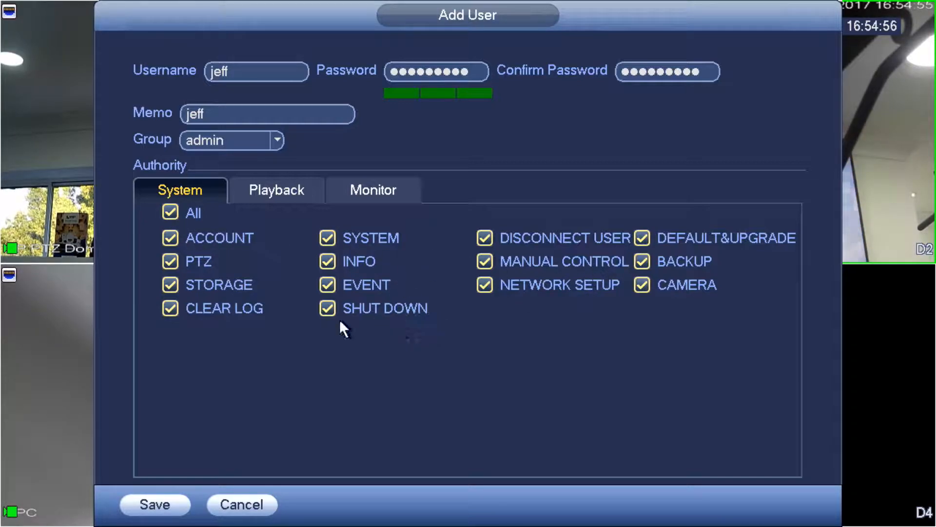
- Remove the new user's SHUT DOWN and PTZ system permissions, and limit playback access to channel D1
click(324, 311)
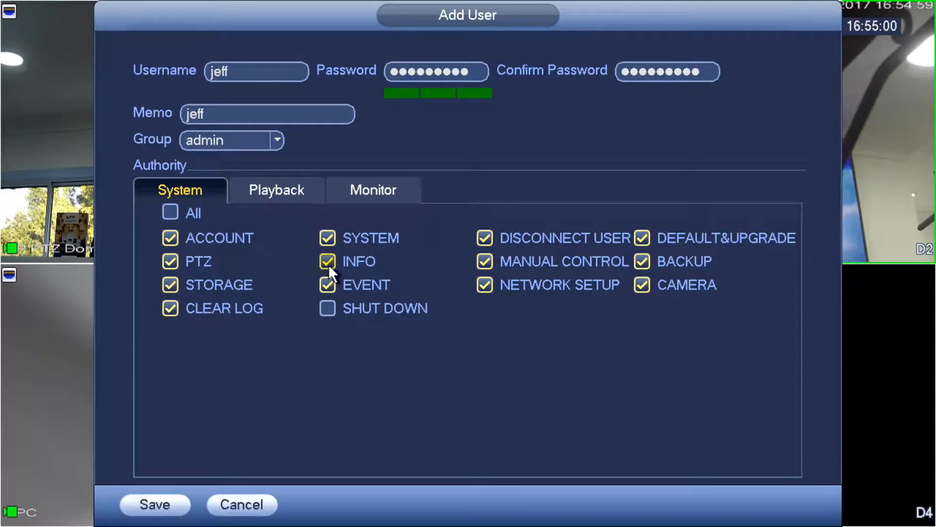
click(169, 261)
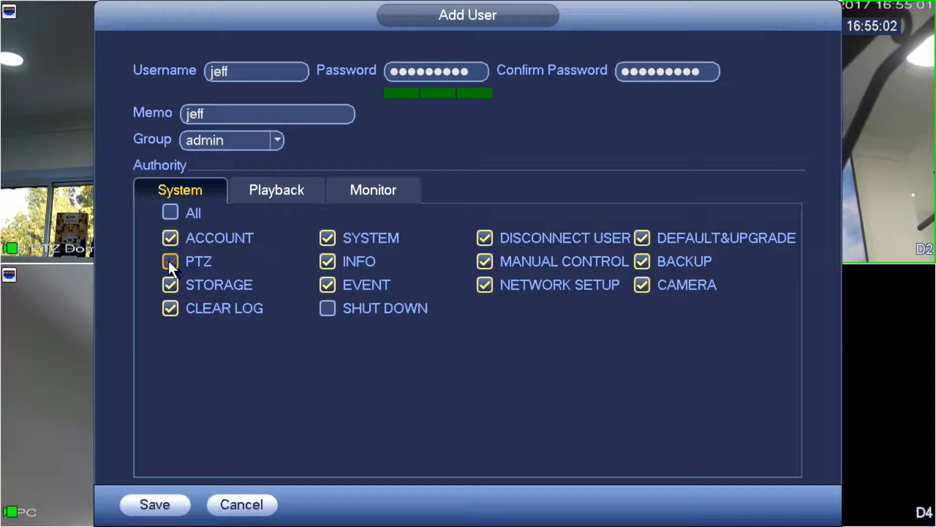
click(271, 195)
click(222, 212)
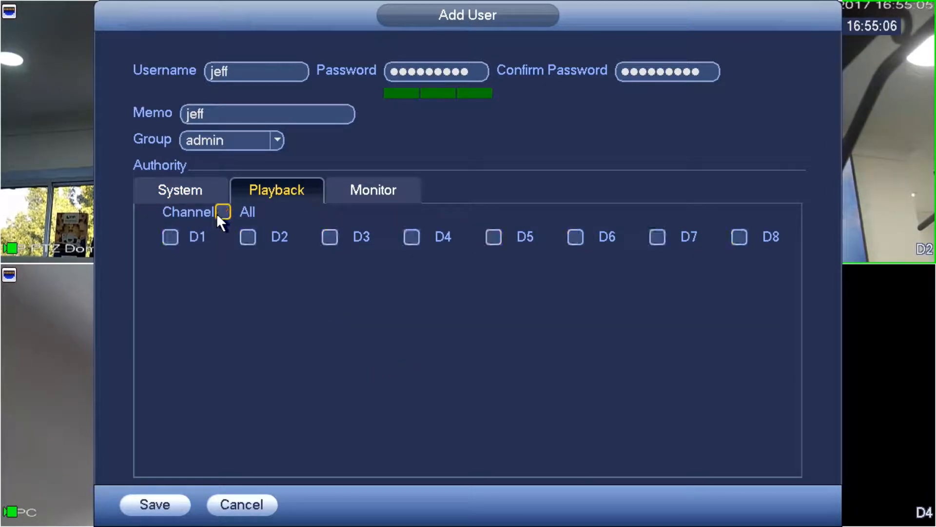
click(169, 236)
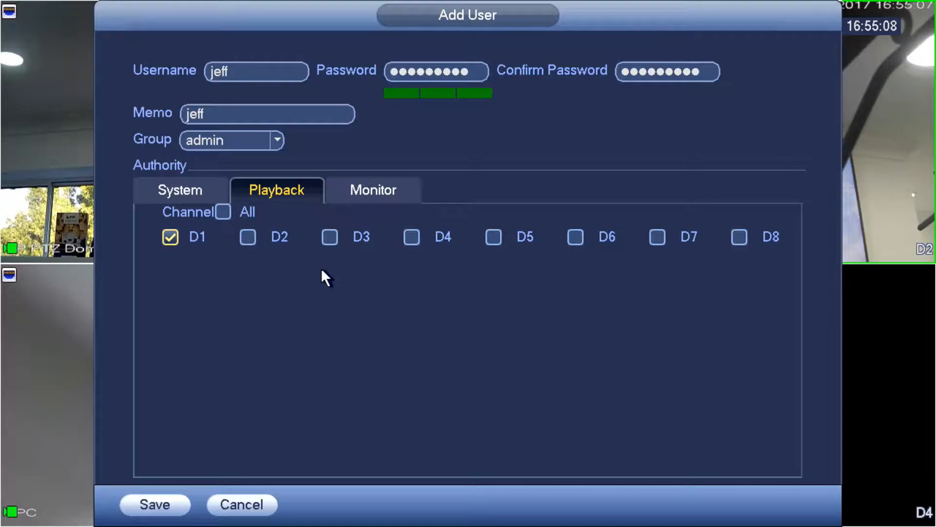
- Review the new user's playback, monitor and system permissions, and save the account
click(359, 199)
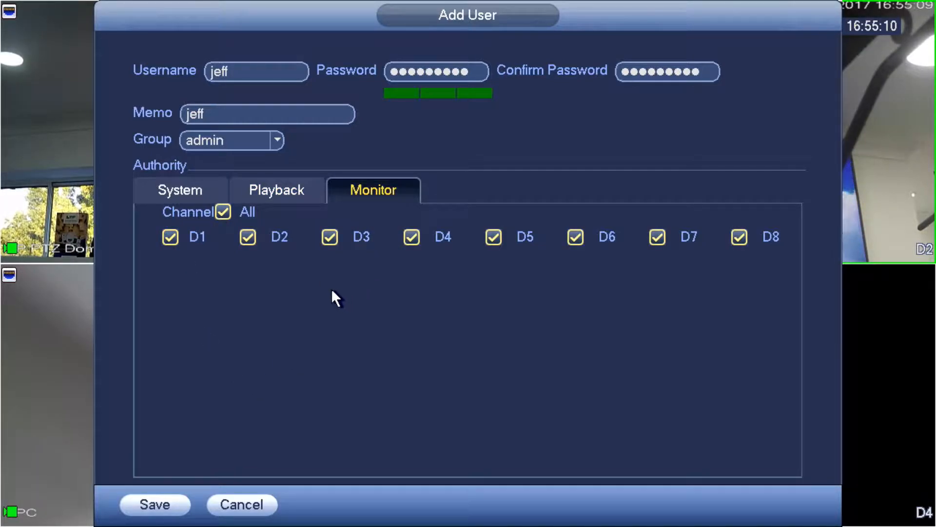
click(276, 191)
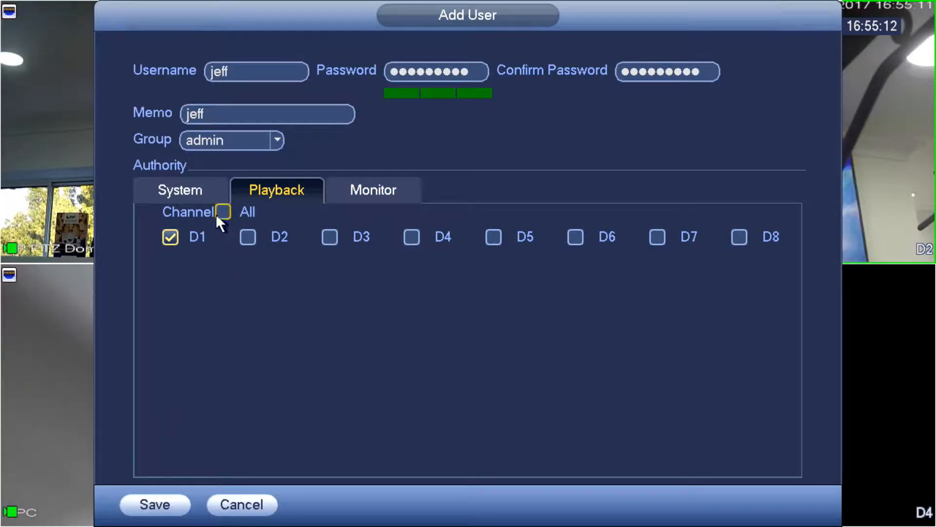
click(197, 194)
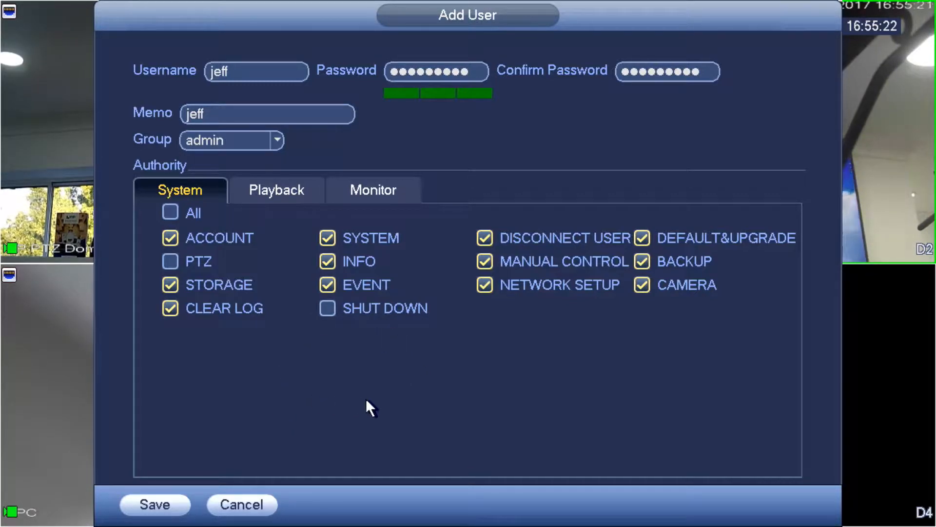
click(291, 191)
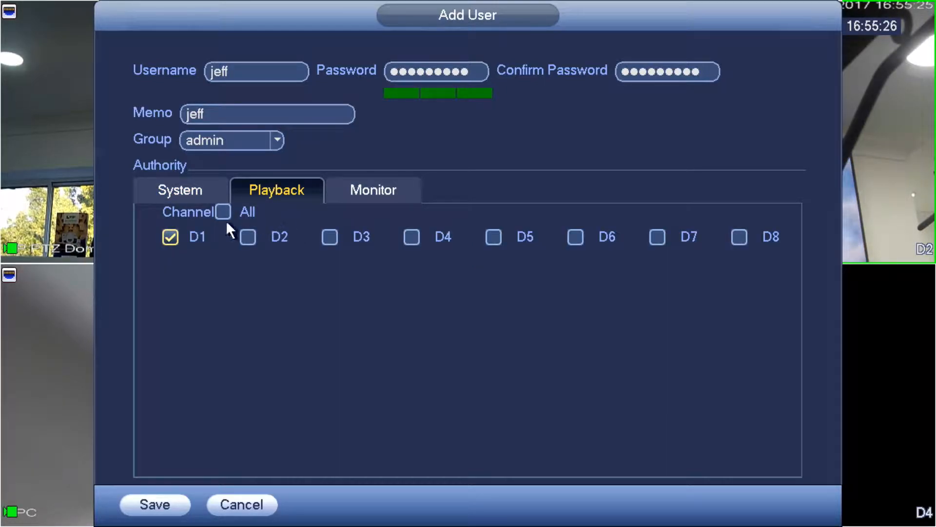
click(349, 195)
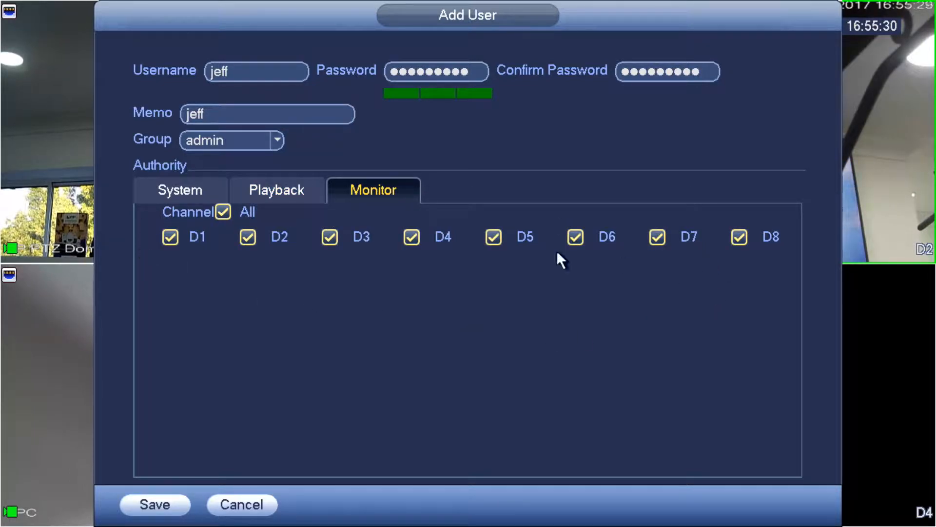
click(156, 195)
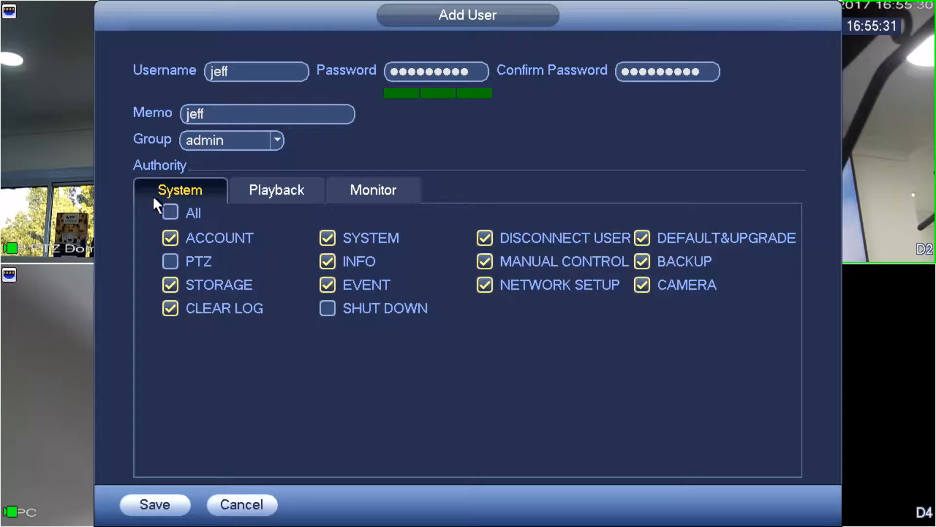
click(161, 501)
click(461, 331)
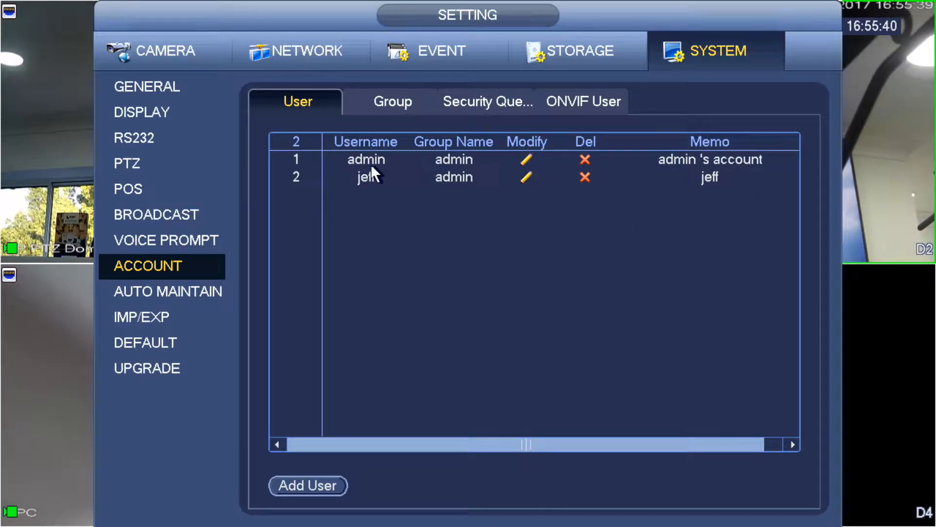
click(335, 176)
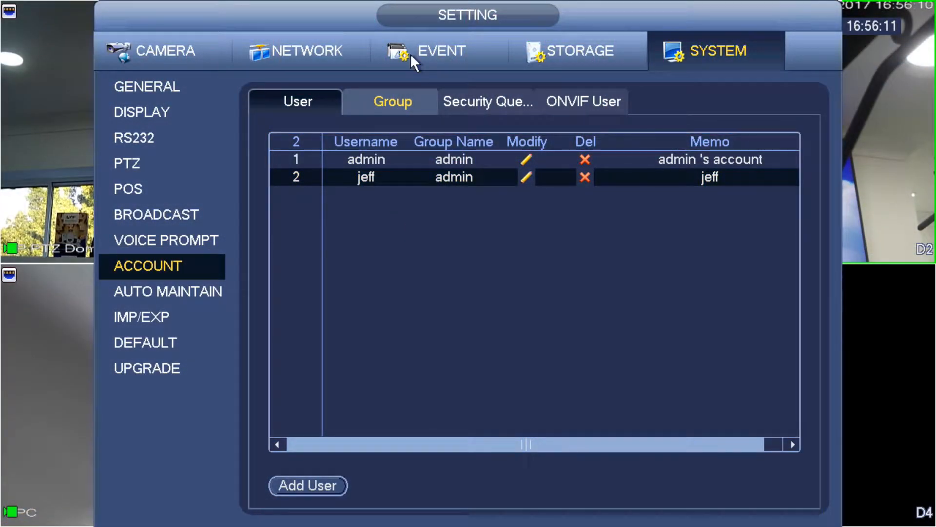
- Start a new account group named staff, leaving its memo empty
click(394, 90)
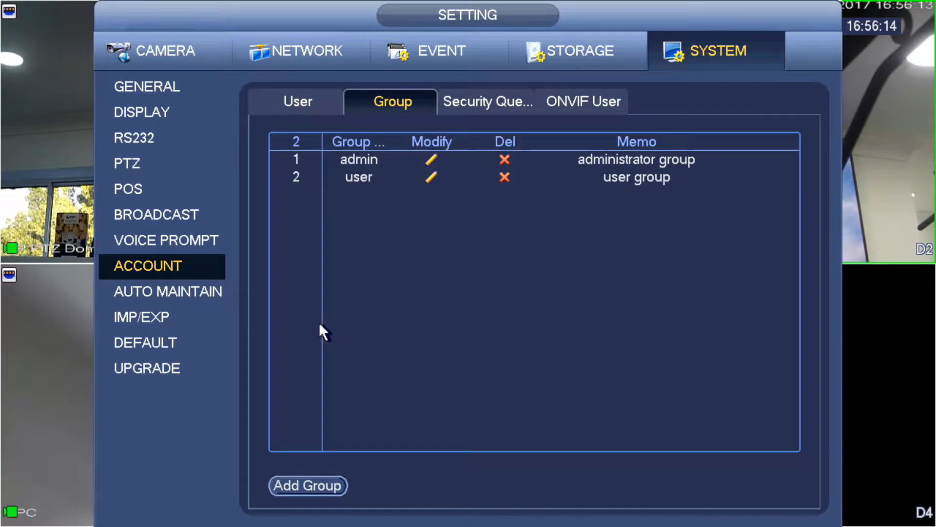
click(296, 486)
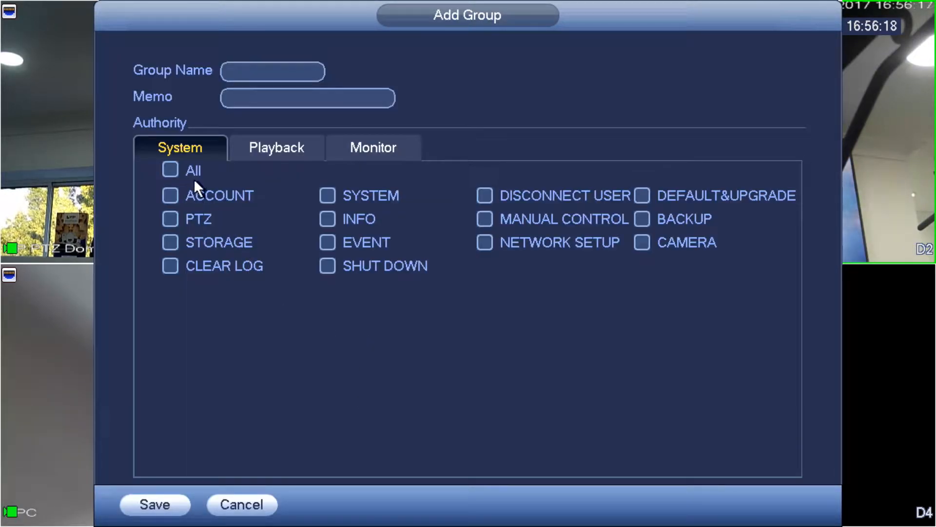
click(247, 71)
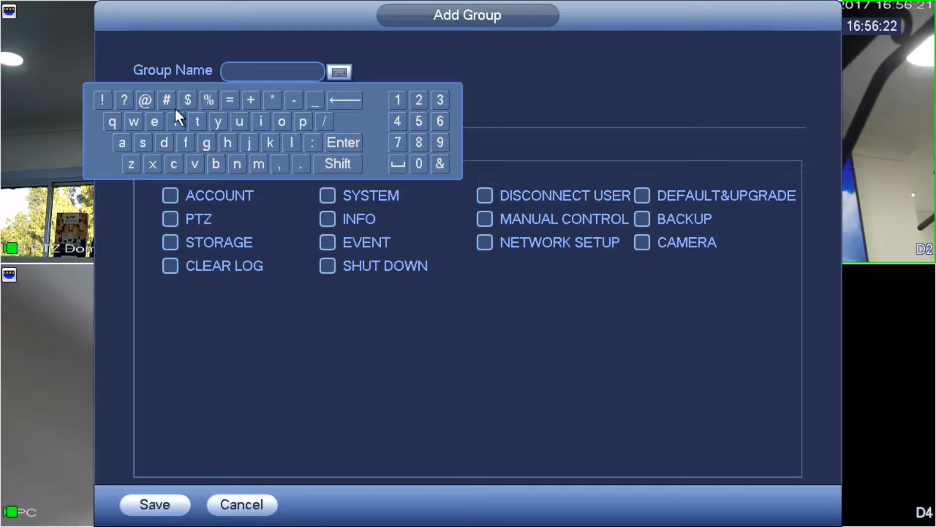
click(144, 142)
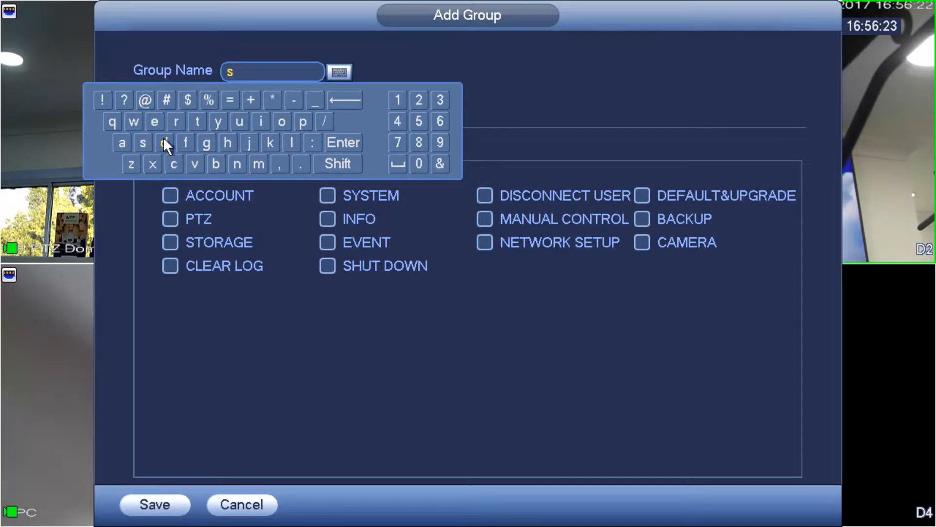
click(198, 121)
click(125, 144)
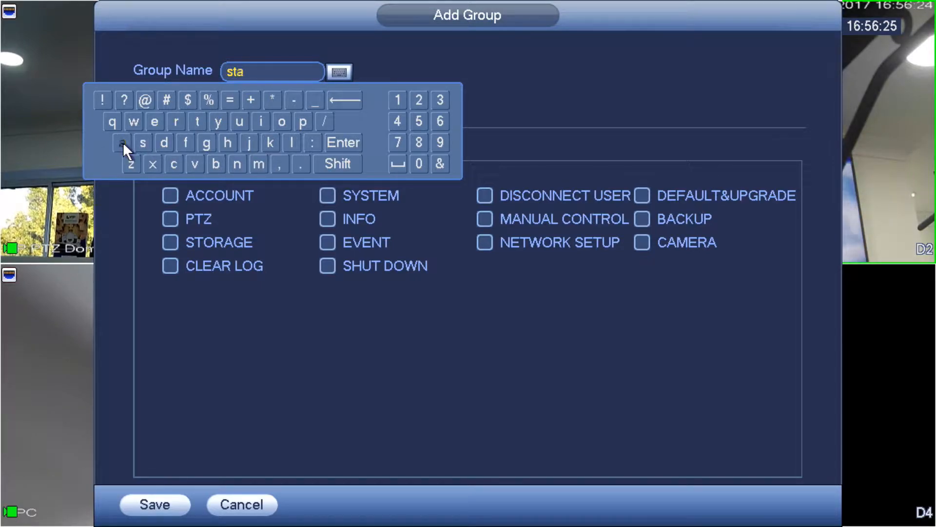
click(188, 142)
click(188, 141)
click(188, 49)
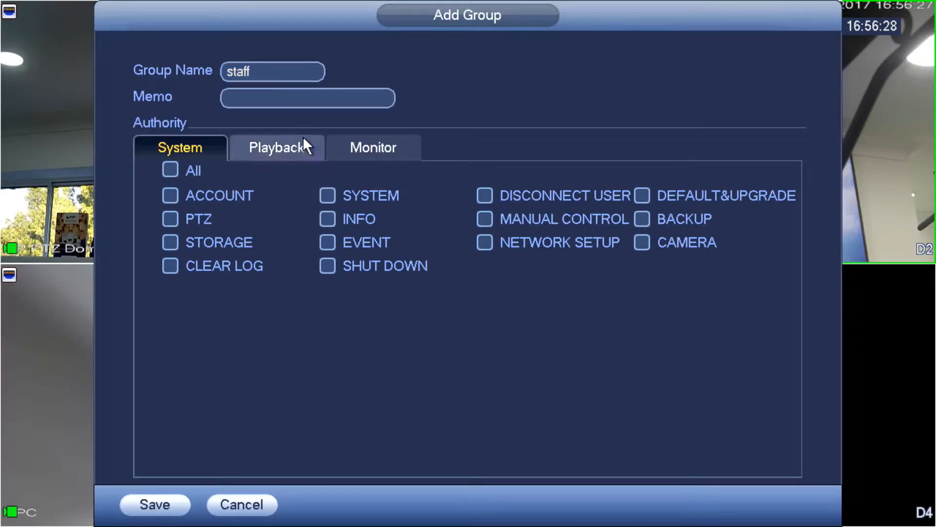
click(285, 96)
click(367, 61)
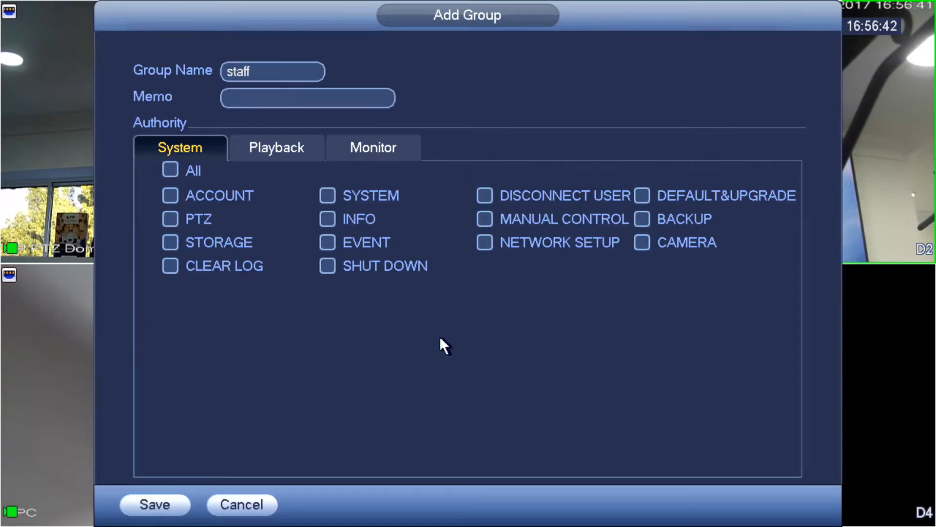
- Grant the staff group playback of all channels and monitoring of every channel except D8
click(276, 151)
click(222, 170)
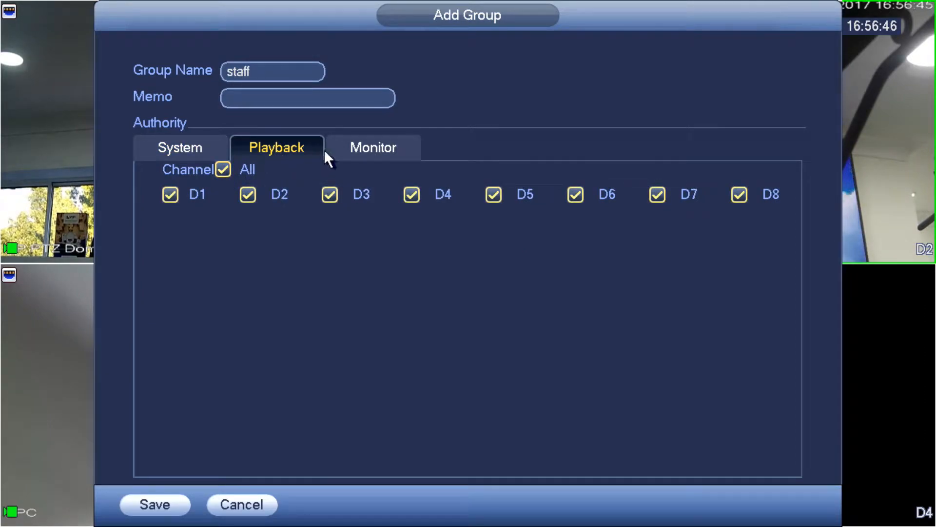
click(361, 147)
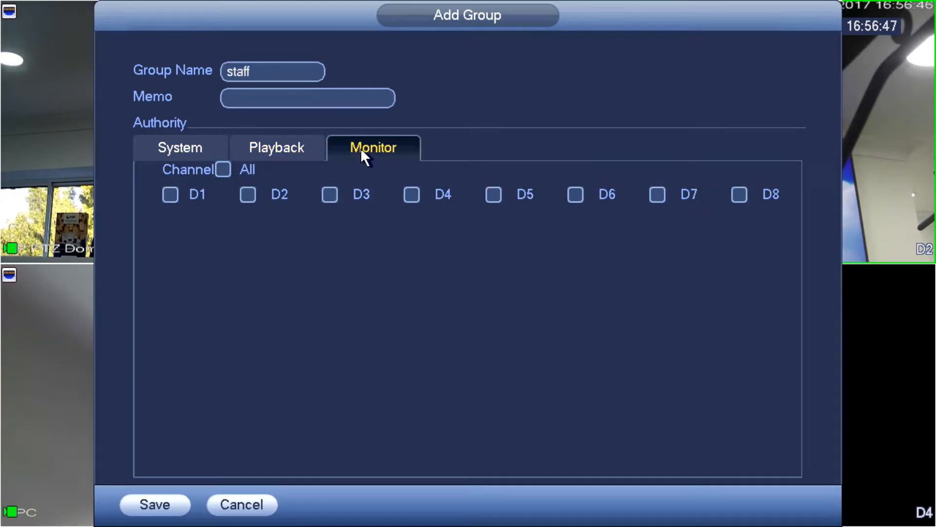
click(223, 170)
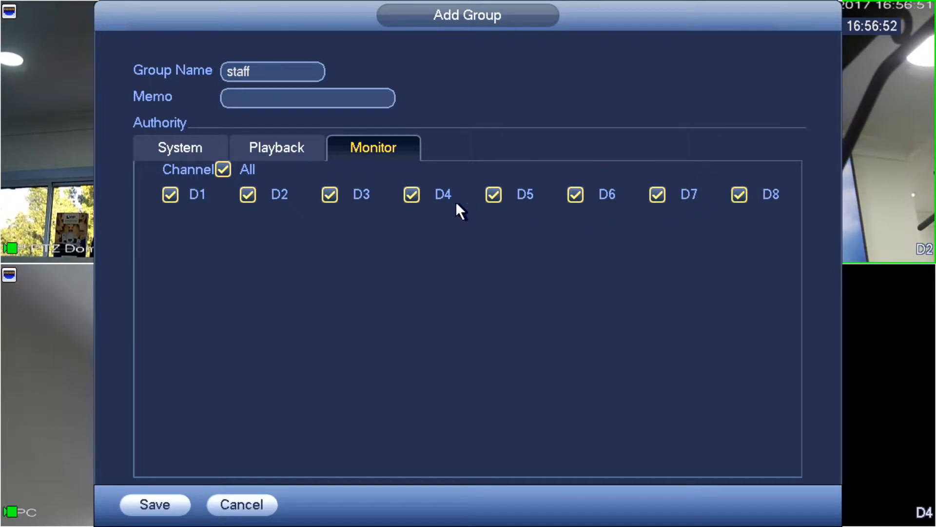
click(737, 194)
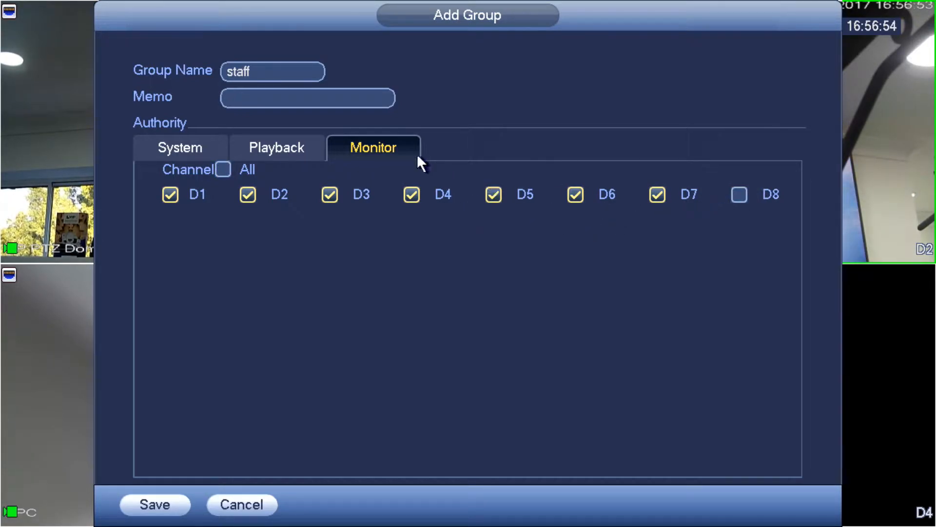
- Remove channel D8 from the staff group's playback permissions and save the group
click(284, 153)
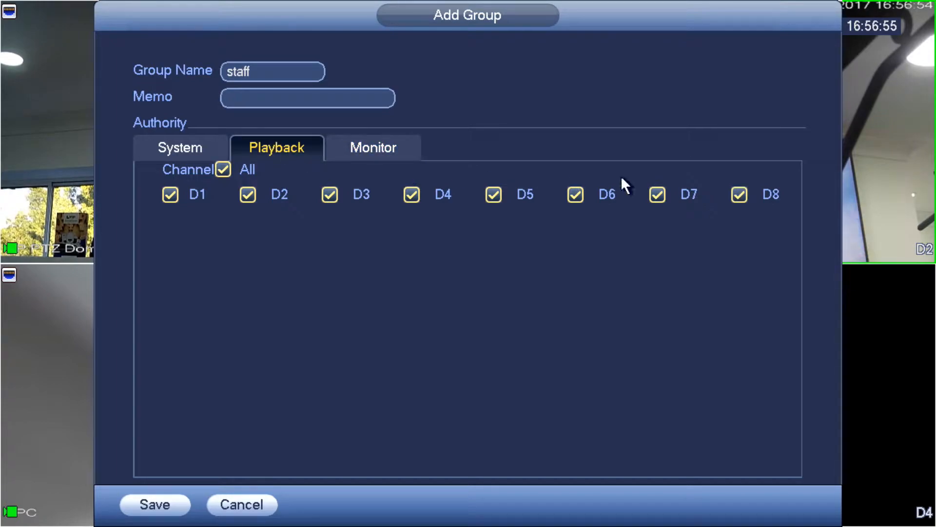
click(742, 194)
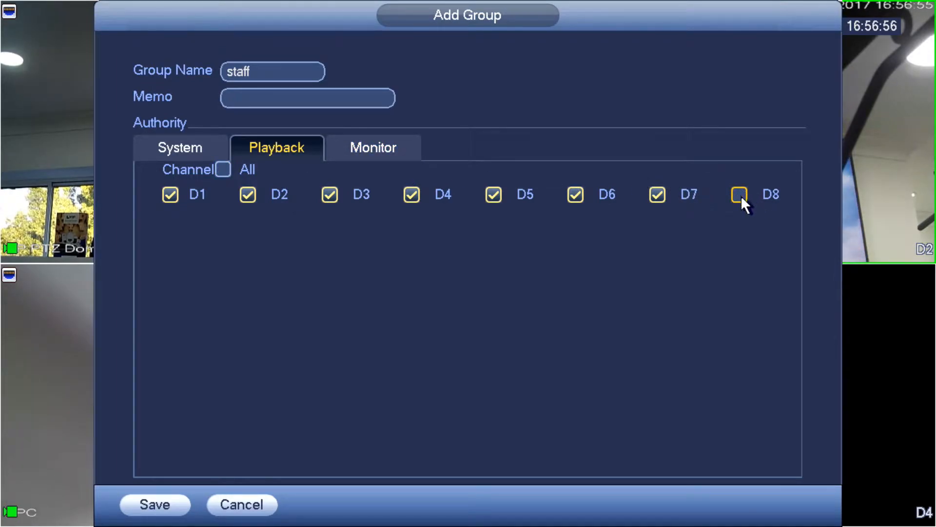
click(131, 505)
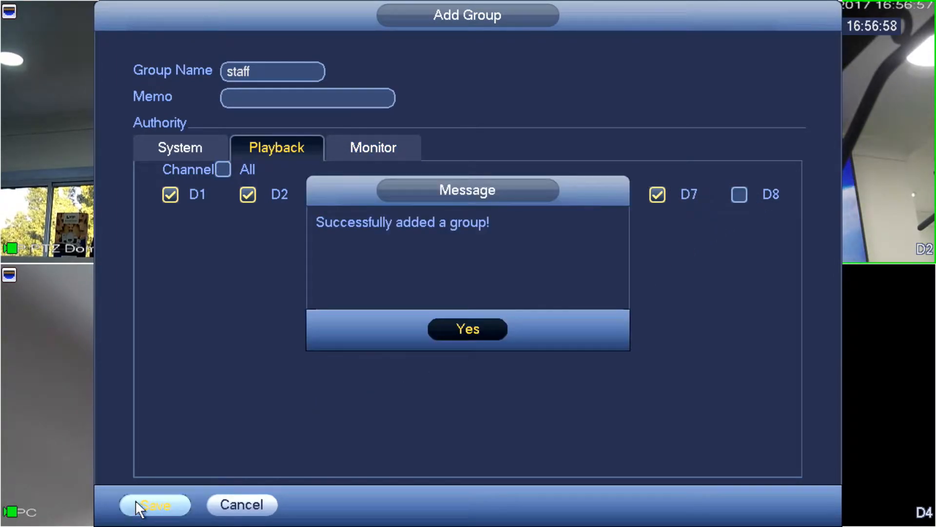
click(473, 334)
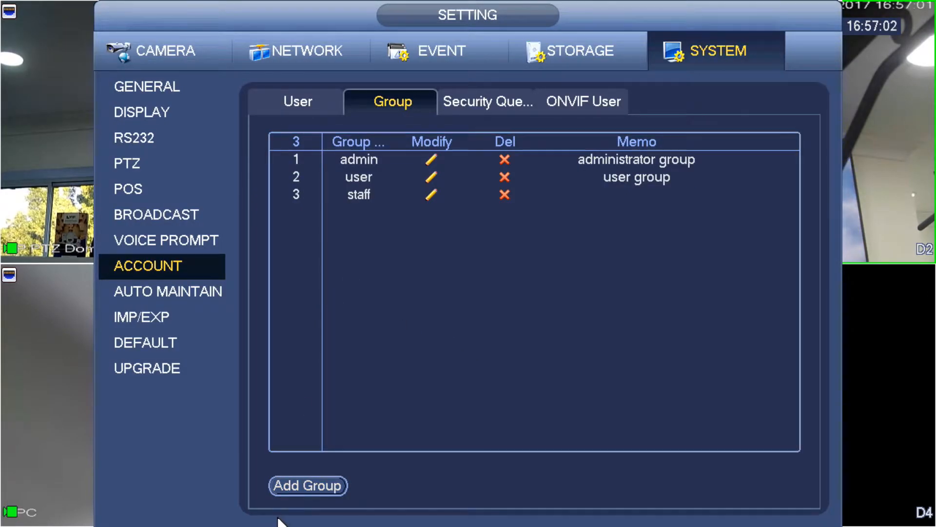
- Start a new user account, compare the admin and staff group authority, and review the playback and monitor channels with staff assigned
click(308, 106)
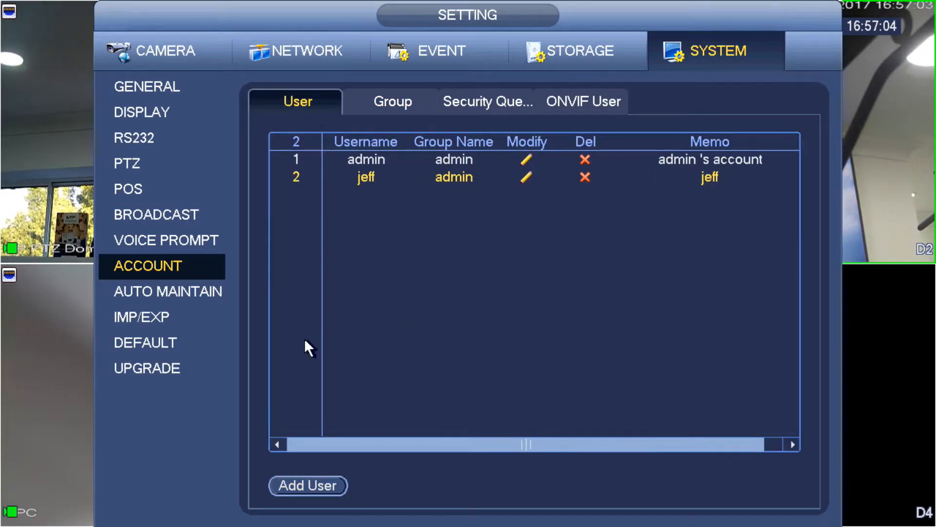
click(309, 484)
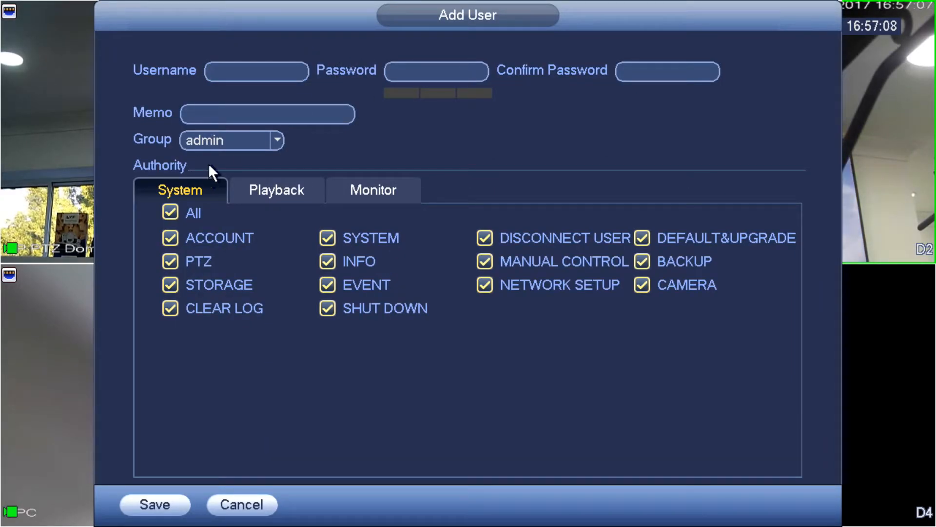
click(213, 146)
click(215, 195)
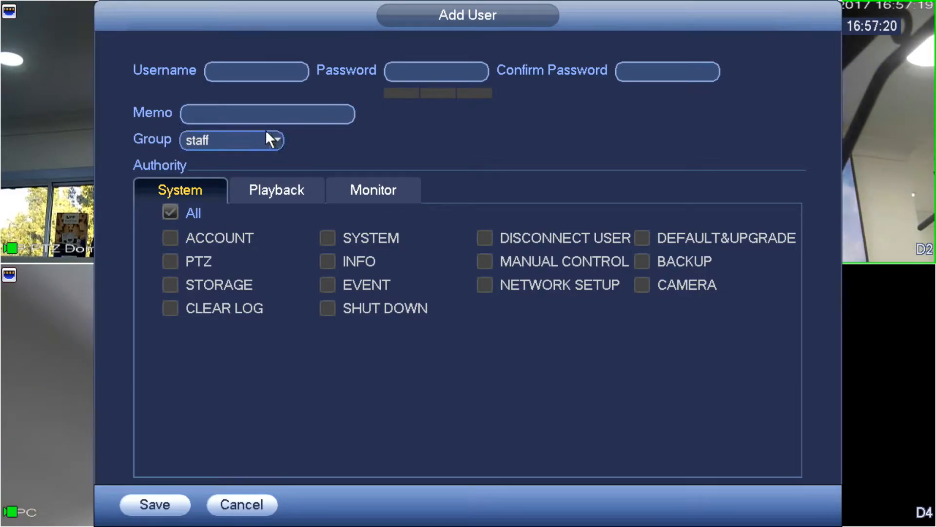
click(220, 139)
click(214, 155)
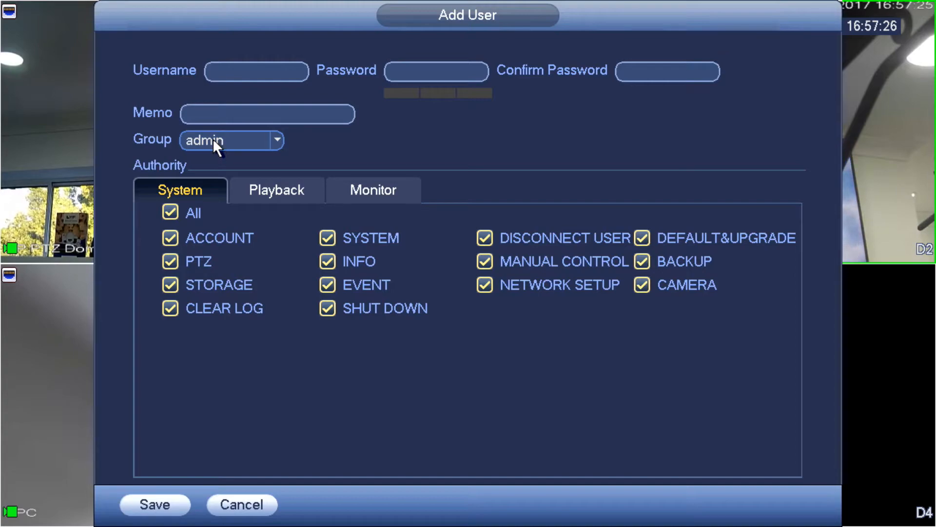
click(212, 136)
click(200, 191)
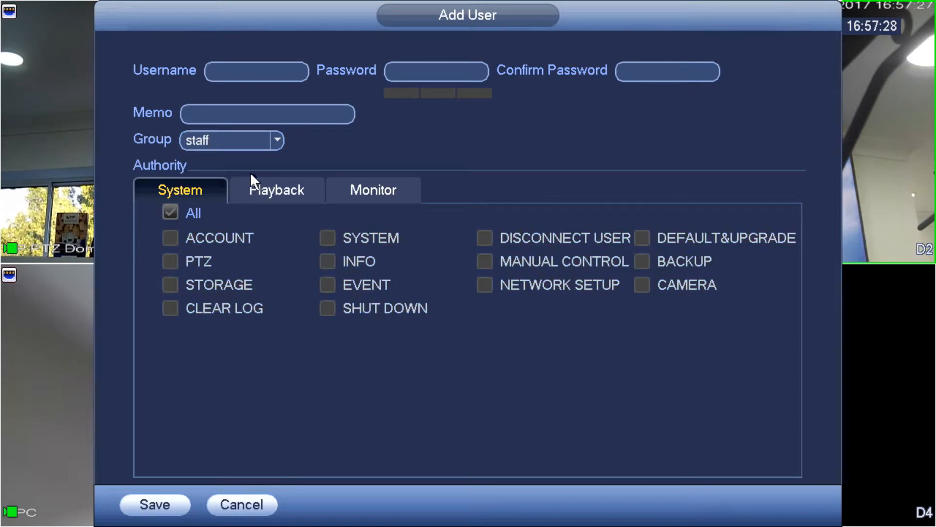
click(274, 189)
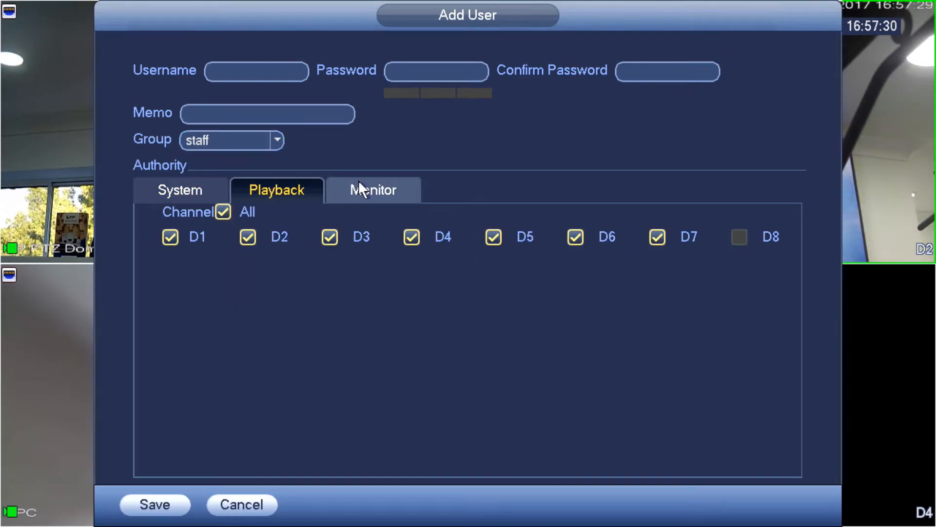
click(359, 181)
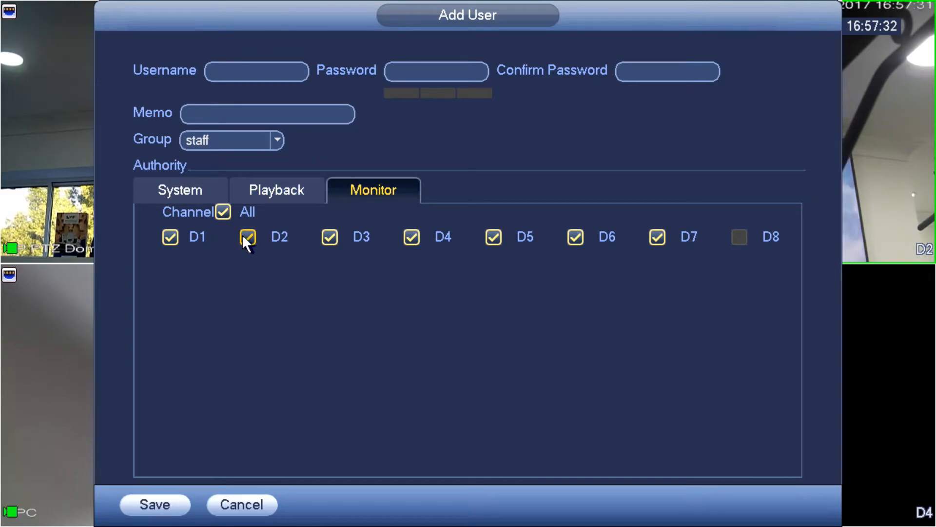
- Try removing channel D2 from the new staff user's monitor and playback permissions, and discard the account without saving
click(263, 76)
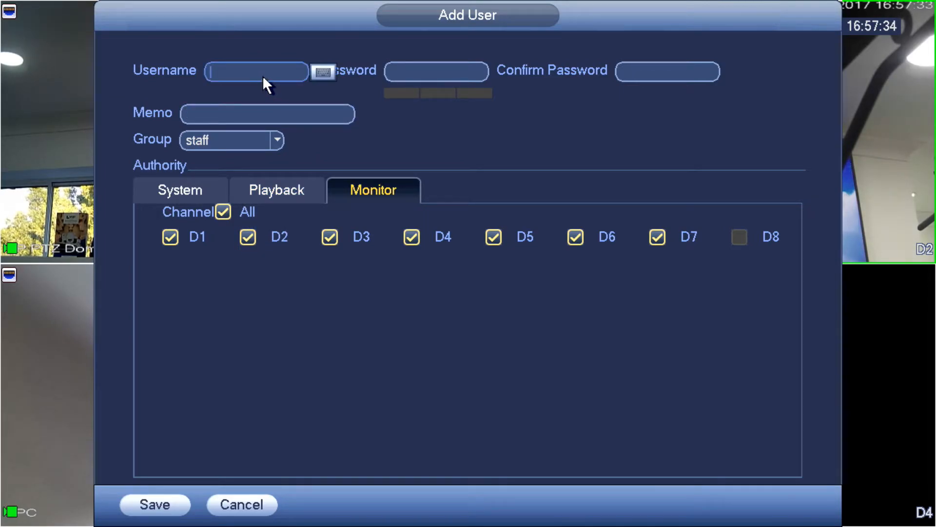
click(247, 237)
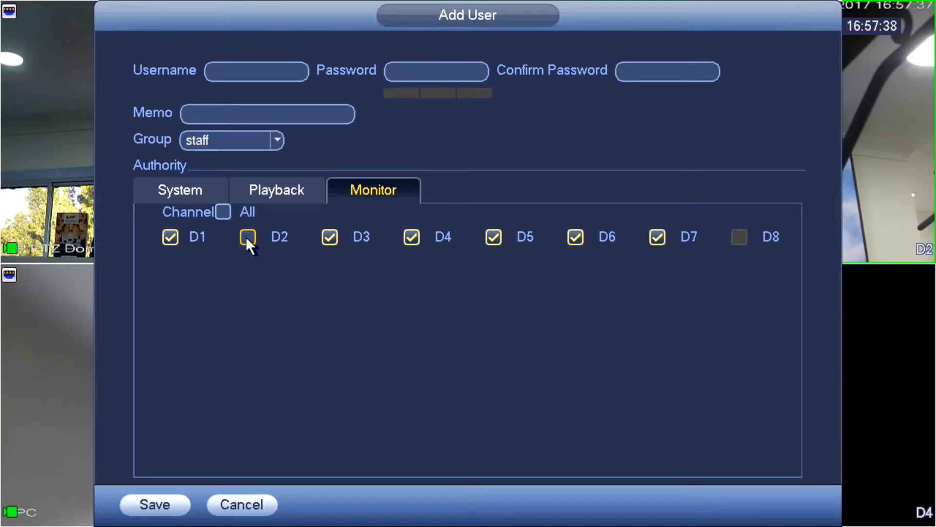
click(272, 194)
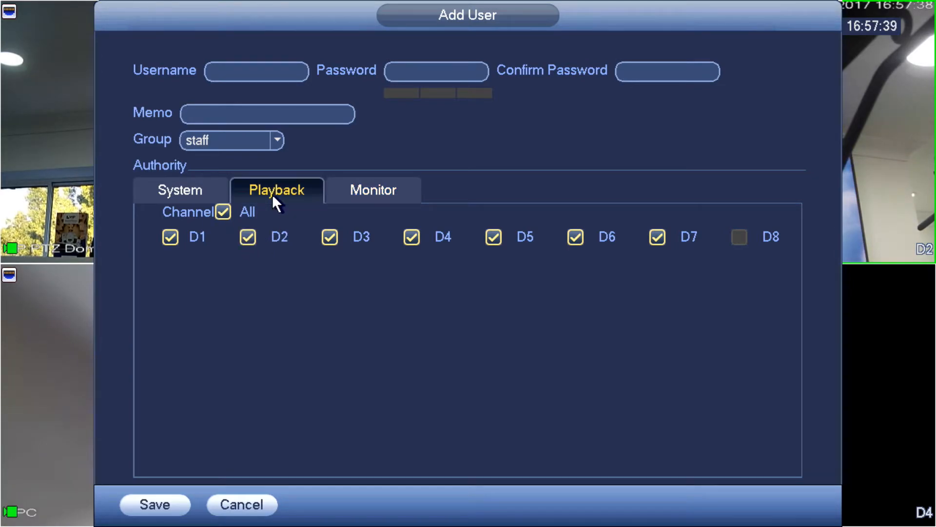
click(247, 237)
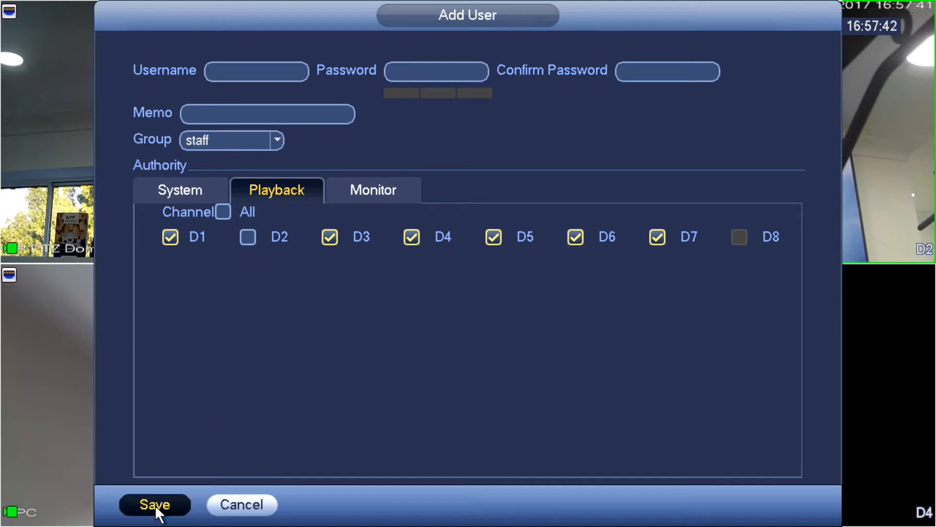
click(233, 501)
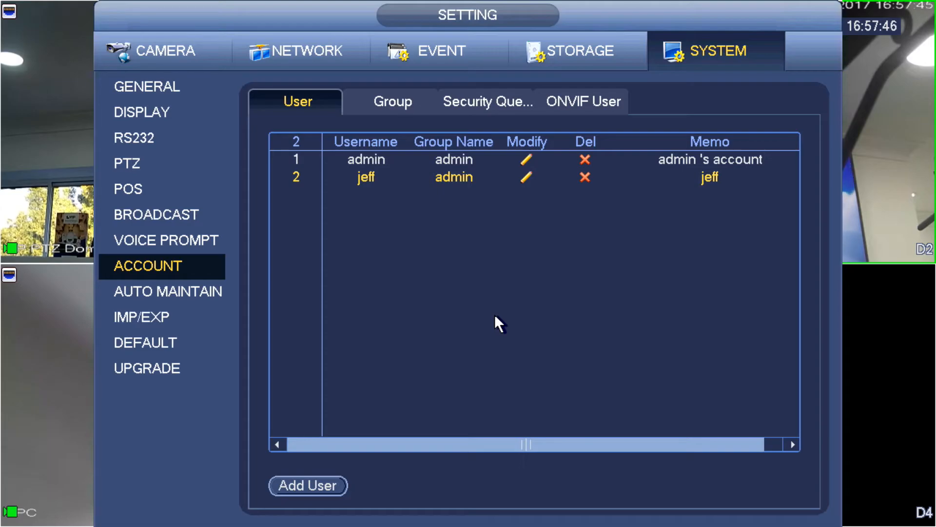